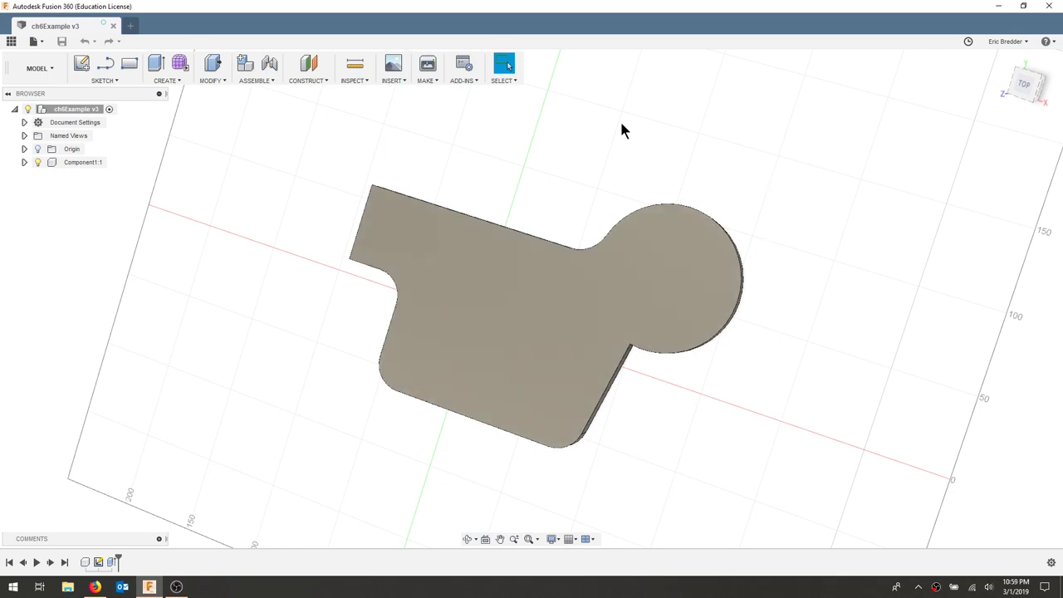
Step: Start a blank design, add a new component under the root and rename it 'gasket'
left_click(133, 27)
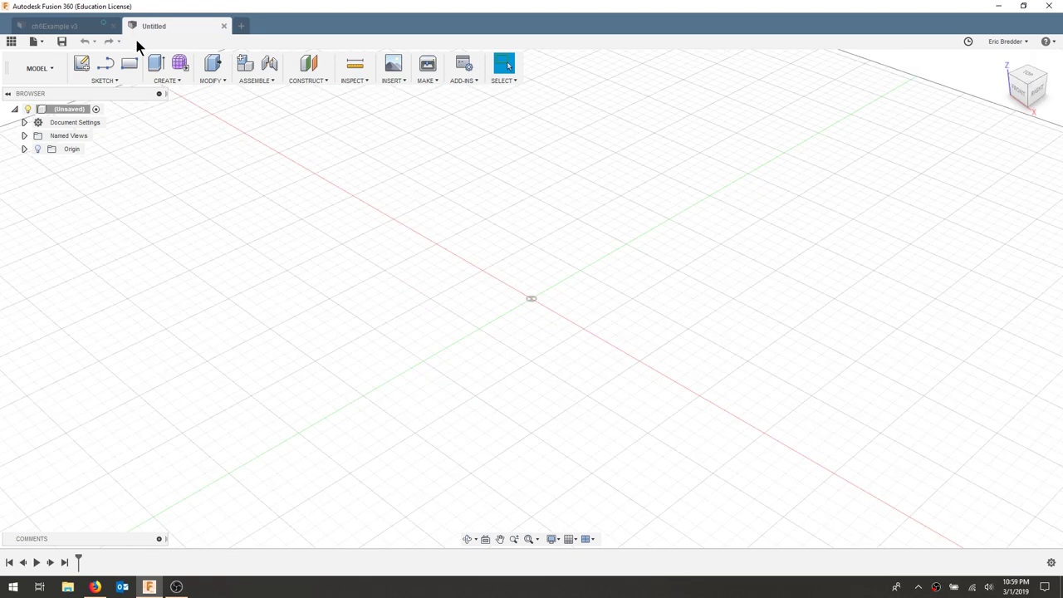
right_click(73, 110)
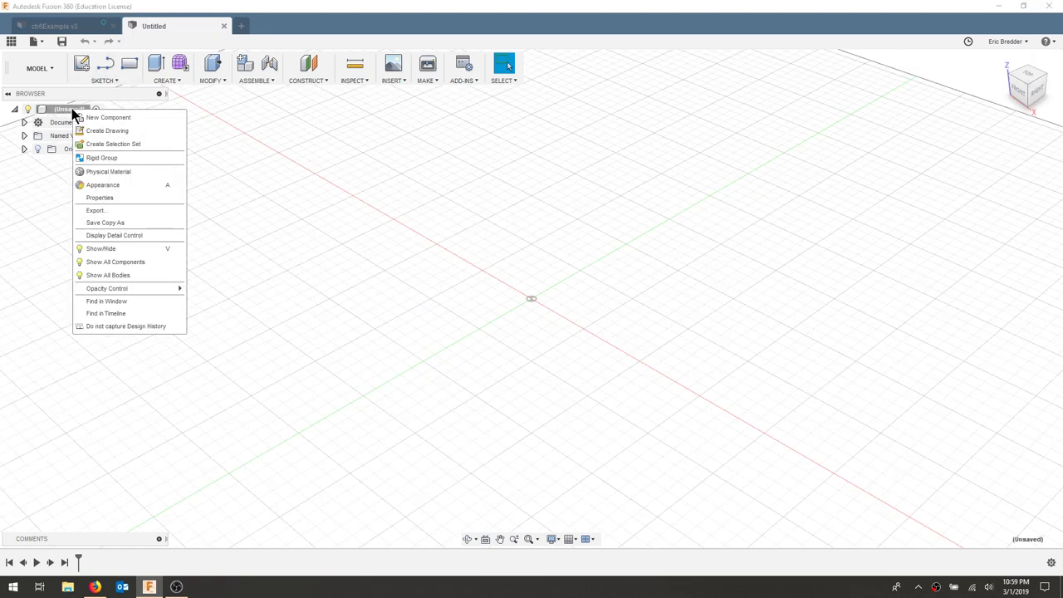
left_click(130, 114)
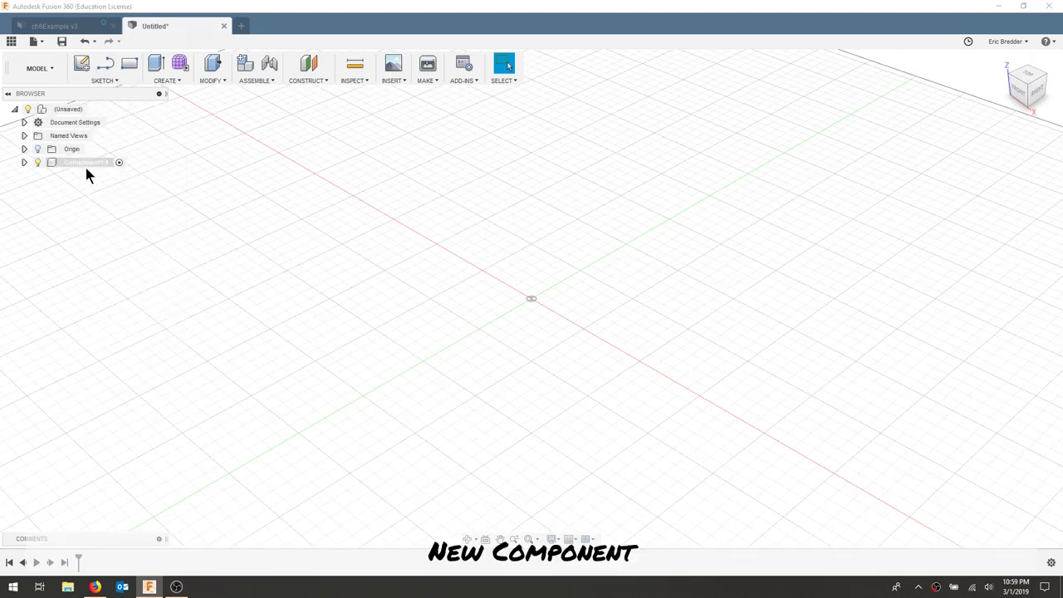
left_click(84, 163)
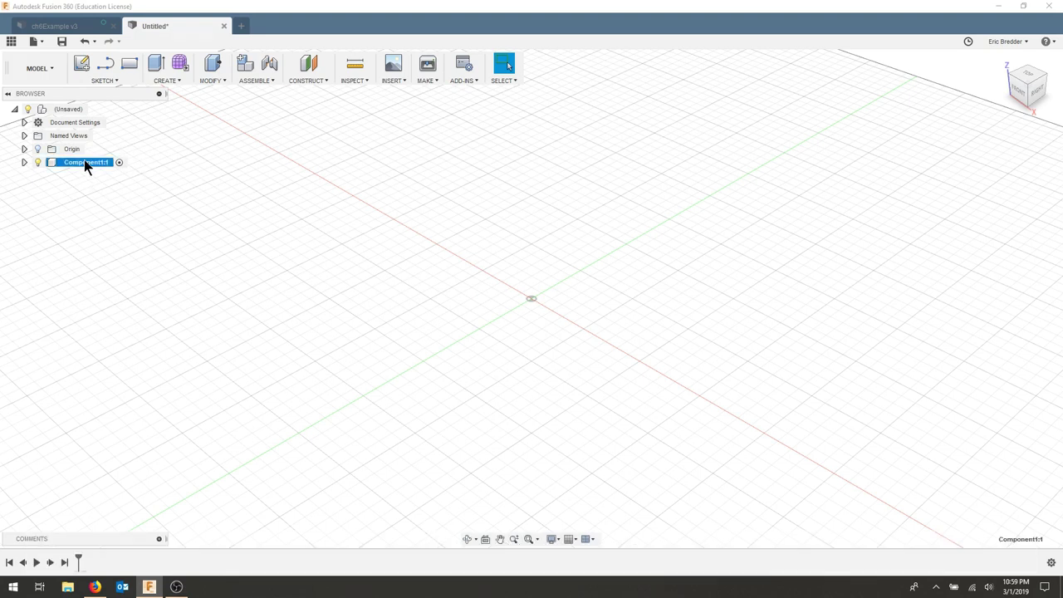
type("gasket")
key("Return")
Step: With the Line tool active, start a sketch on the XZ origin plane
left_click(108, 67)
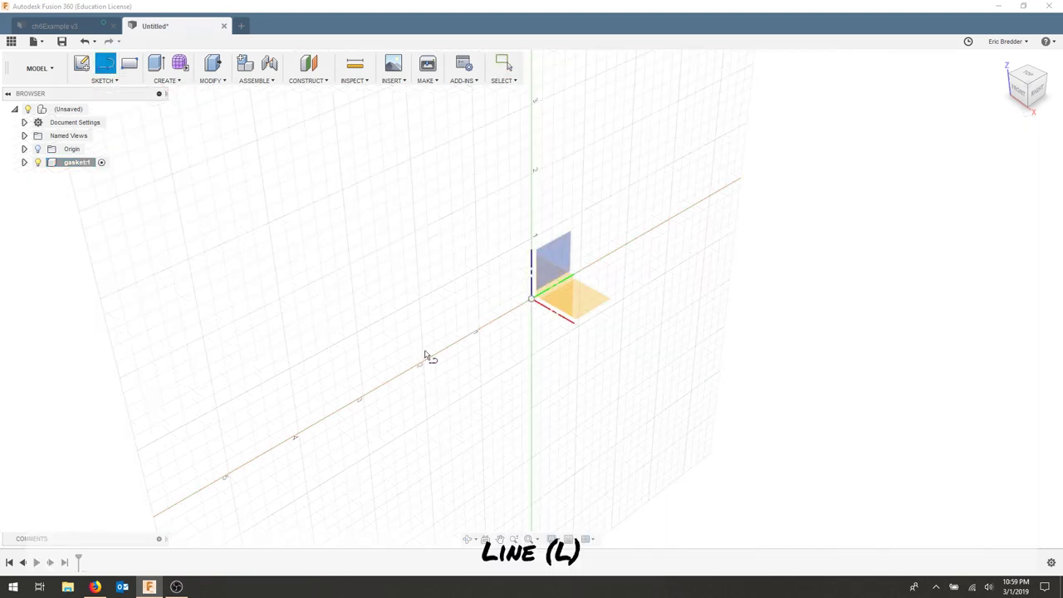
left_click(560, 295)
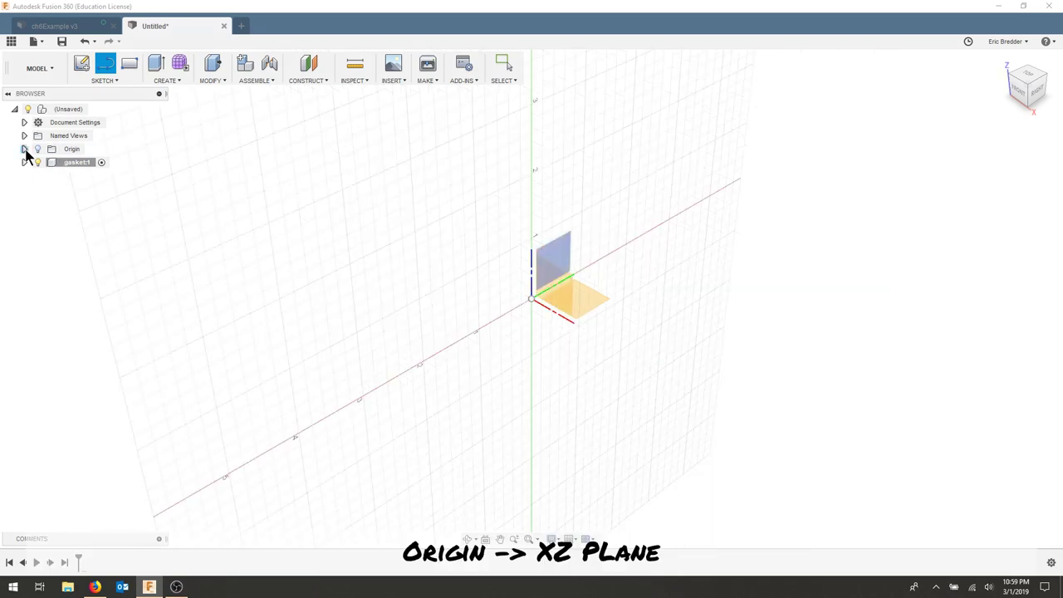
left_click(24, 149)
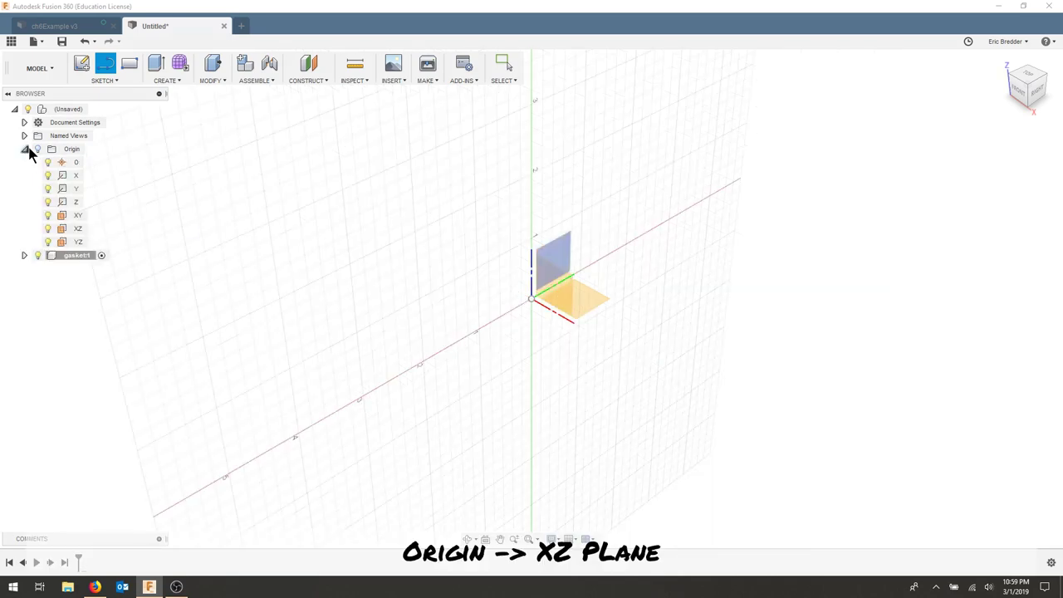
left_click(79, 228)
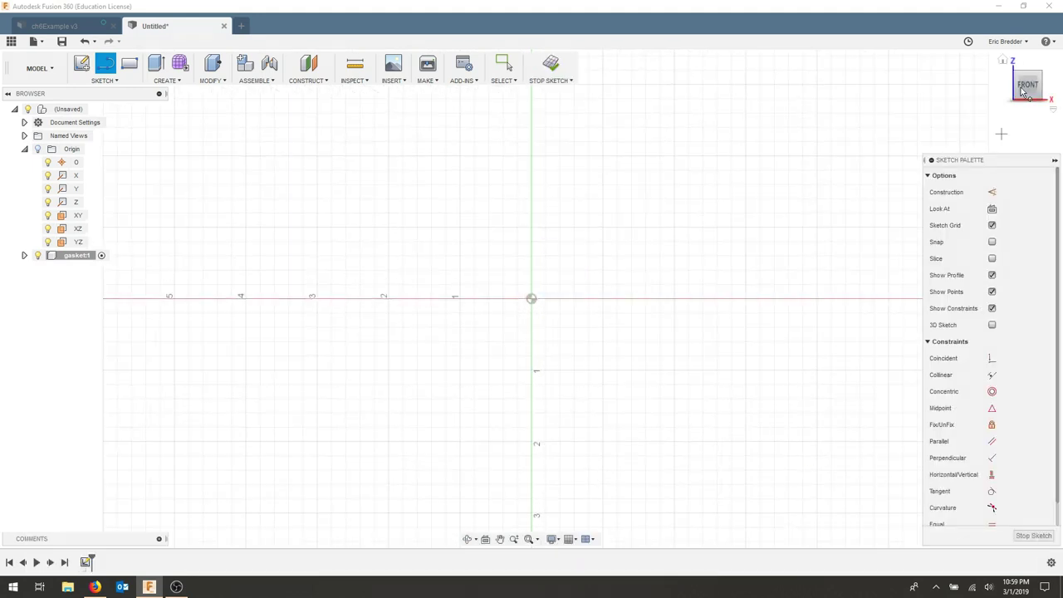
Step: Draw a closed stepped L-shaped line profile back to its starting corner
left_click(568, 123)
left_click(568, 198)
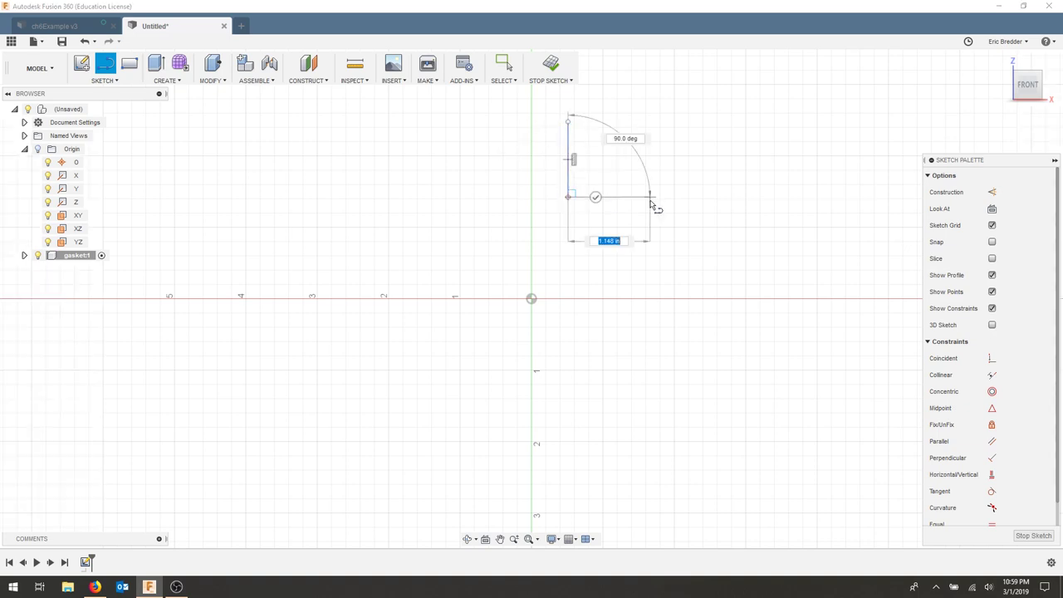
left_click(651, 197)
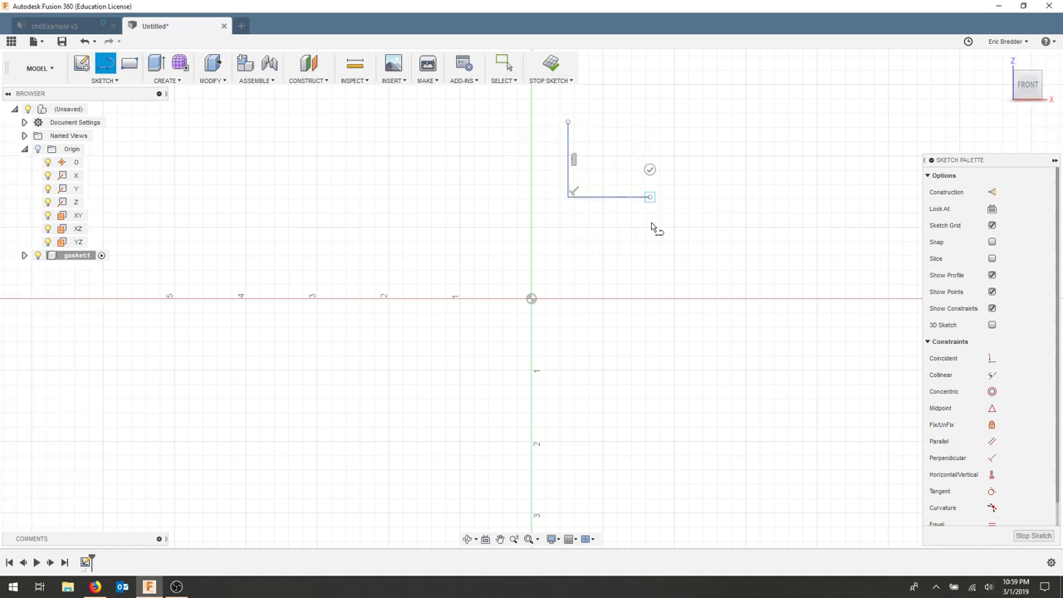
left_click(650, 340)
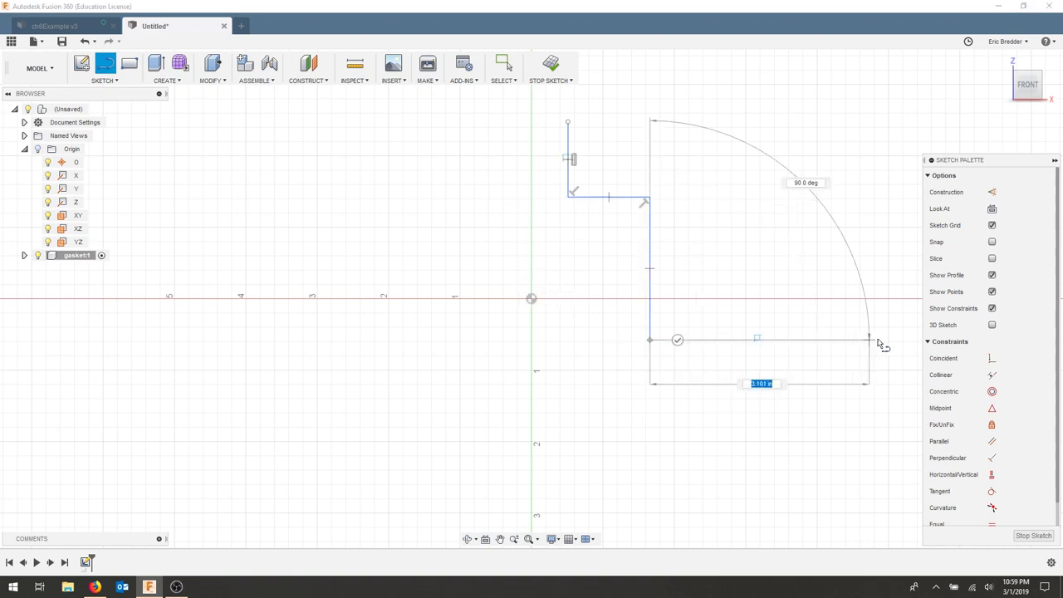
left_click(878, 340)
left_click_drag(878, 340, 793, 124)
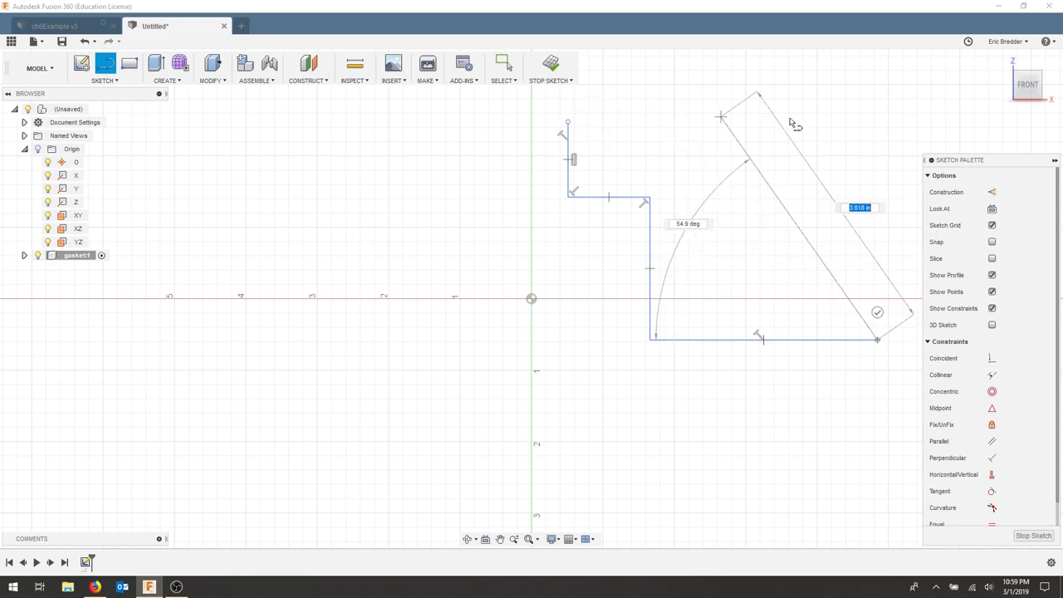
left_click(877, 123)
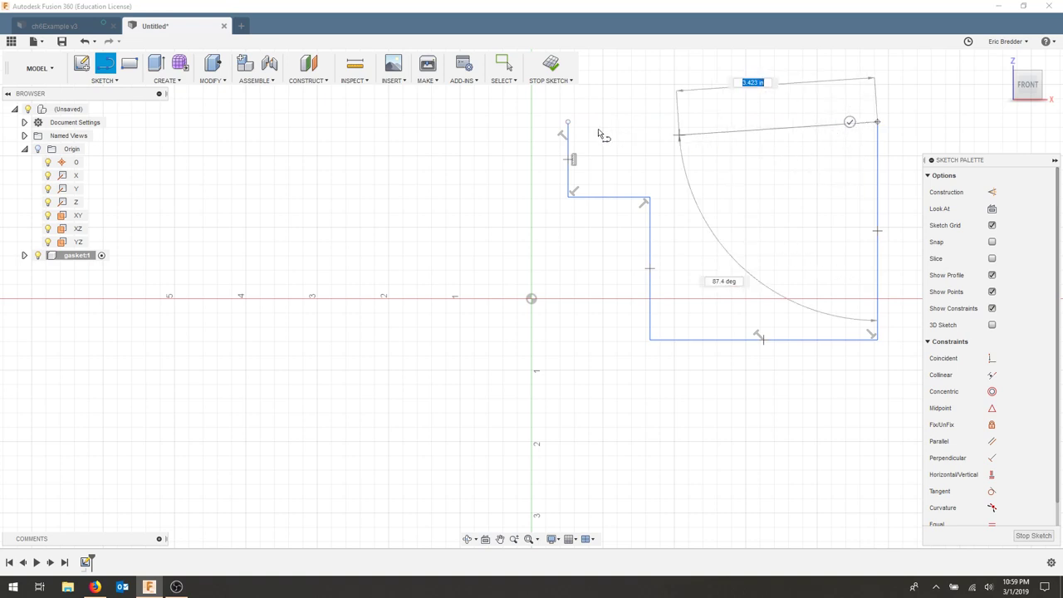
left_click(572, 124)
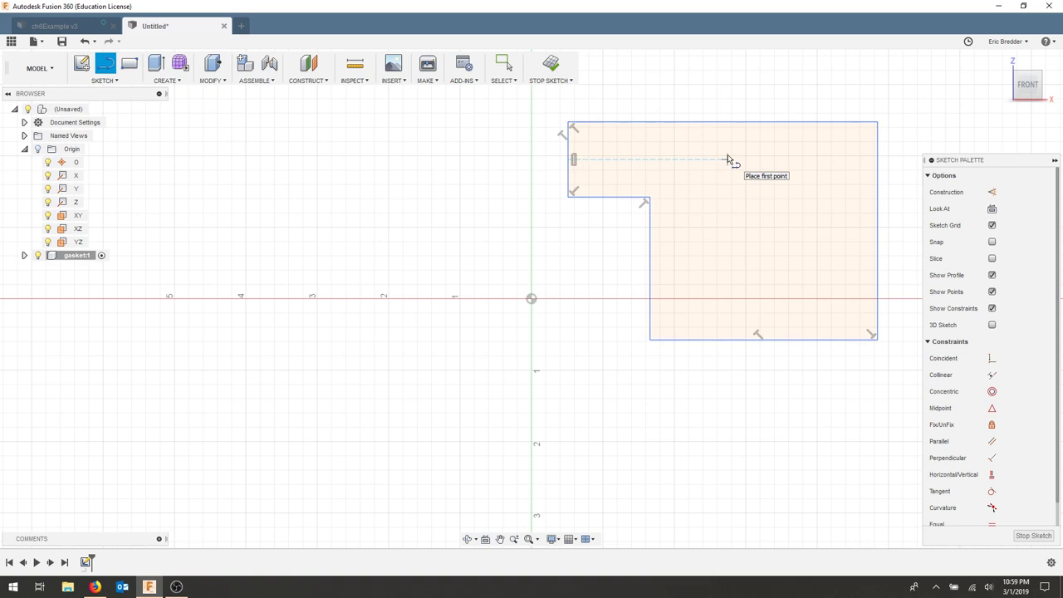
Step: Change the document units from inches to millimetres in Document Settings
left_click(25, 122)
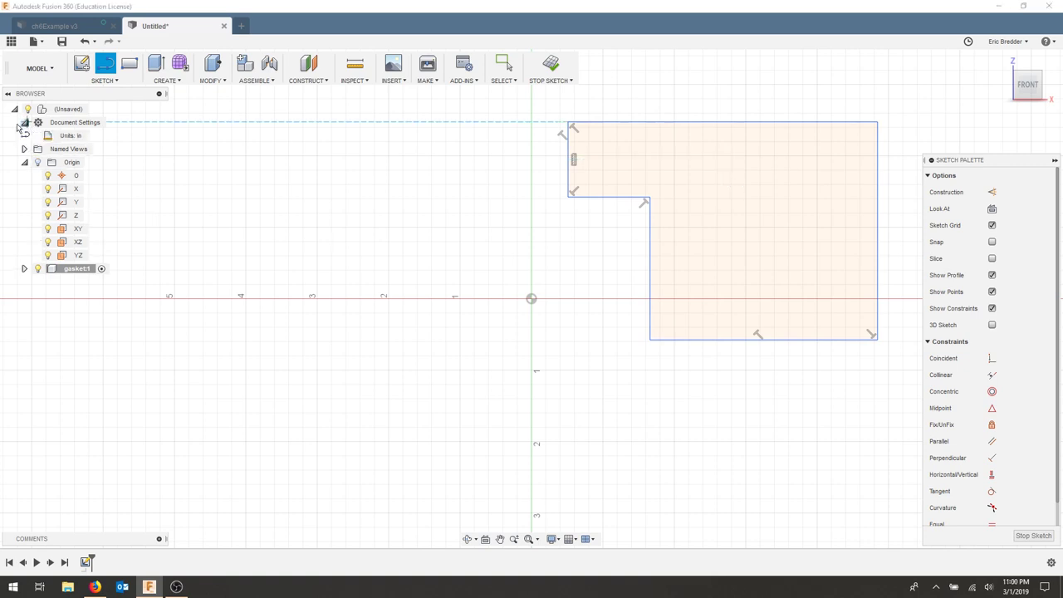
left_click(92, 135)
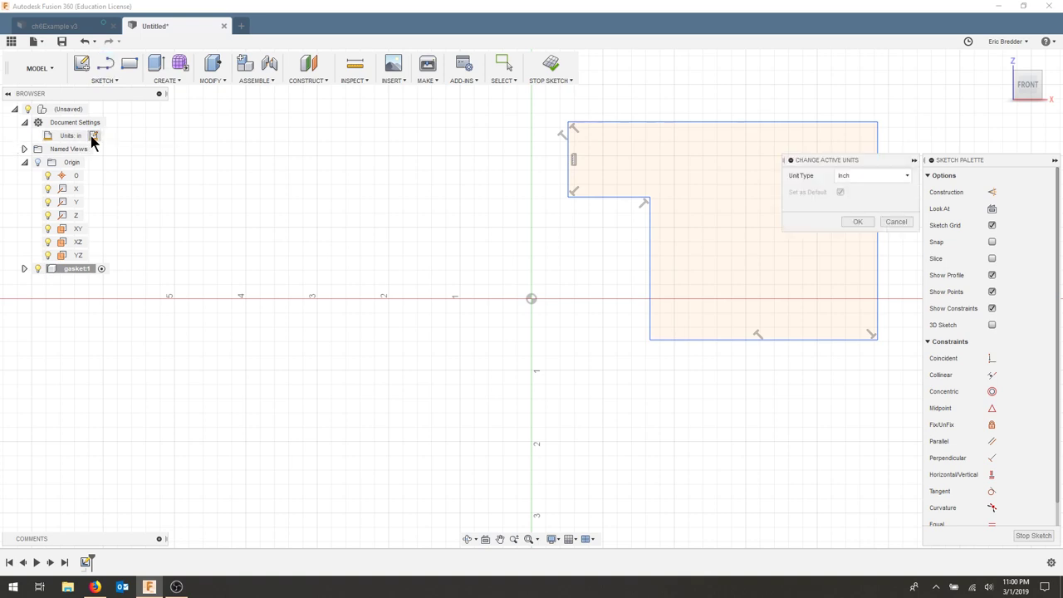
left_click(907, 176)
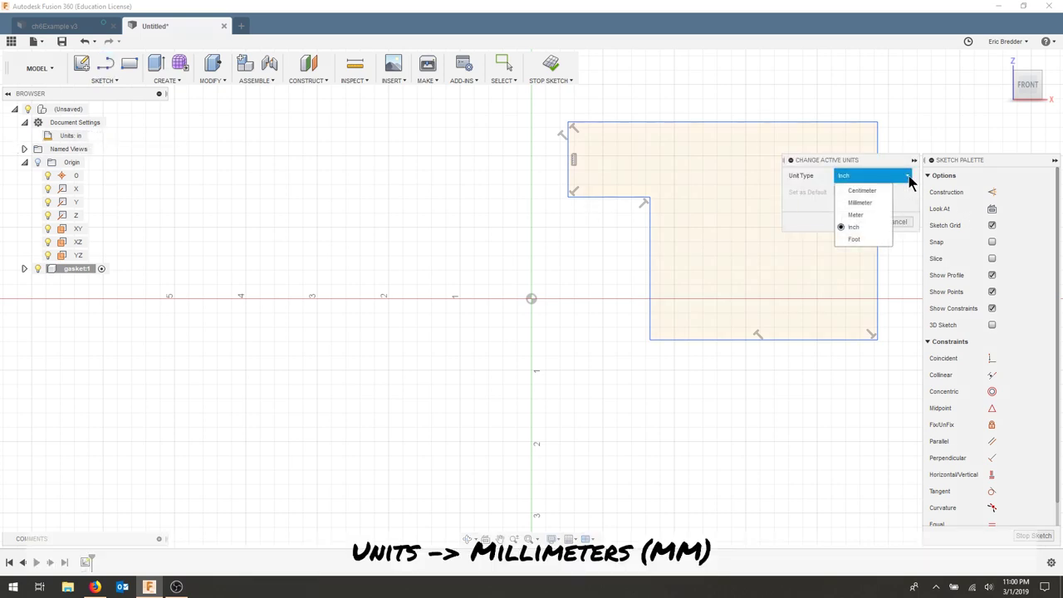
left_click(877, 204)
left_click(858, 221)
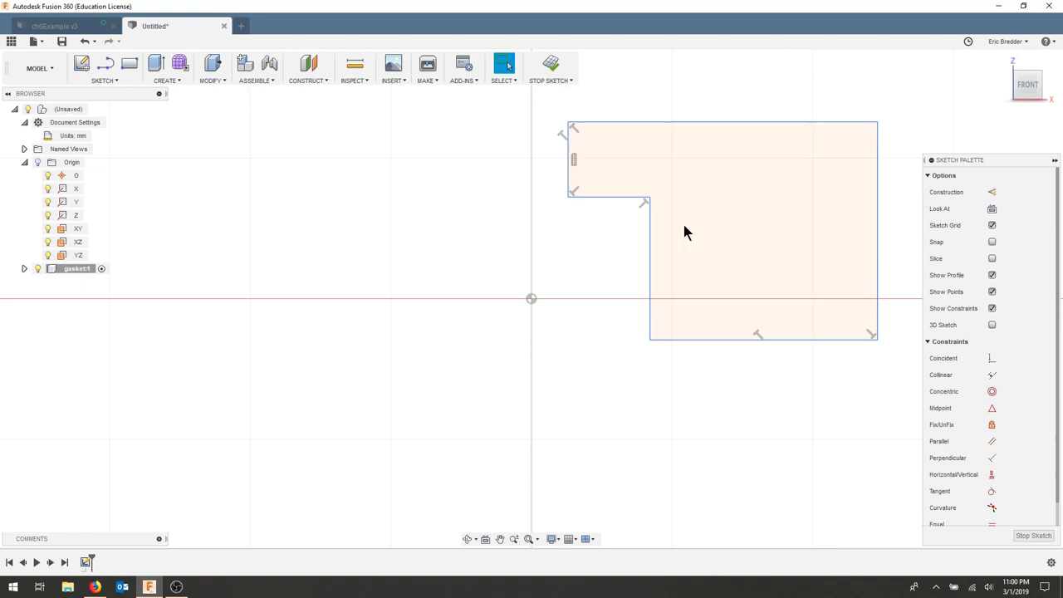
Step: Dimension the profile's overall width to 180 mm and its height to 120 mm
key("d")
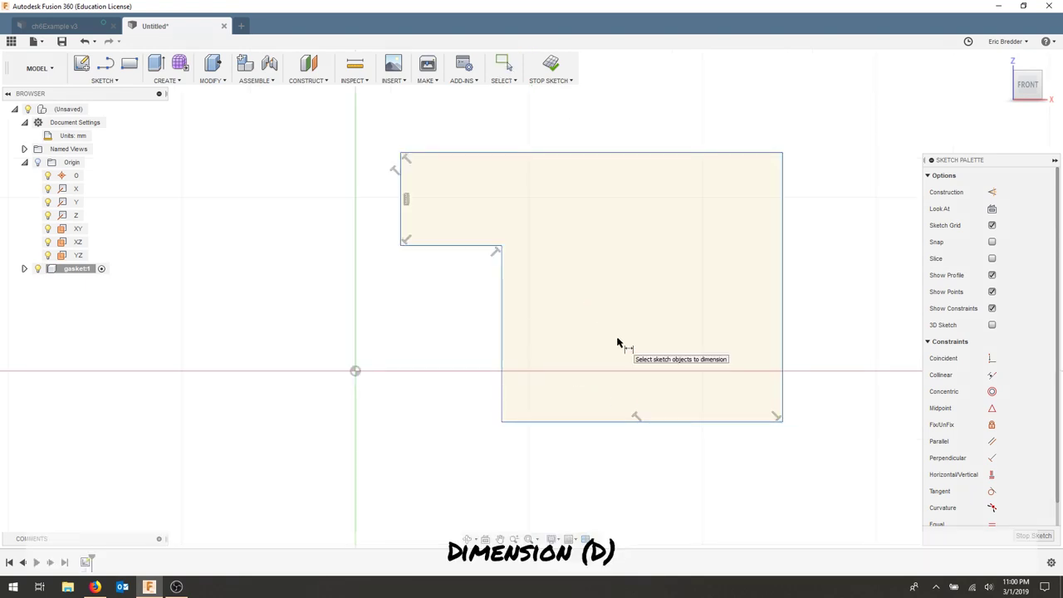
left_click(401, 247)
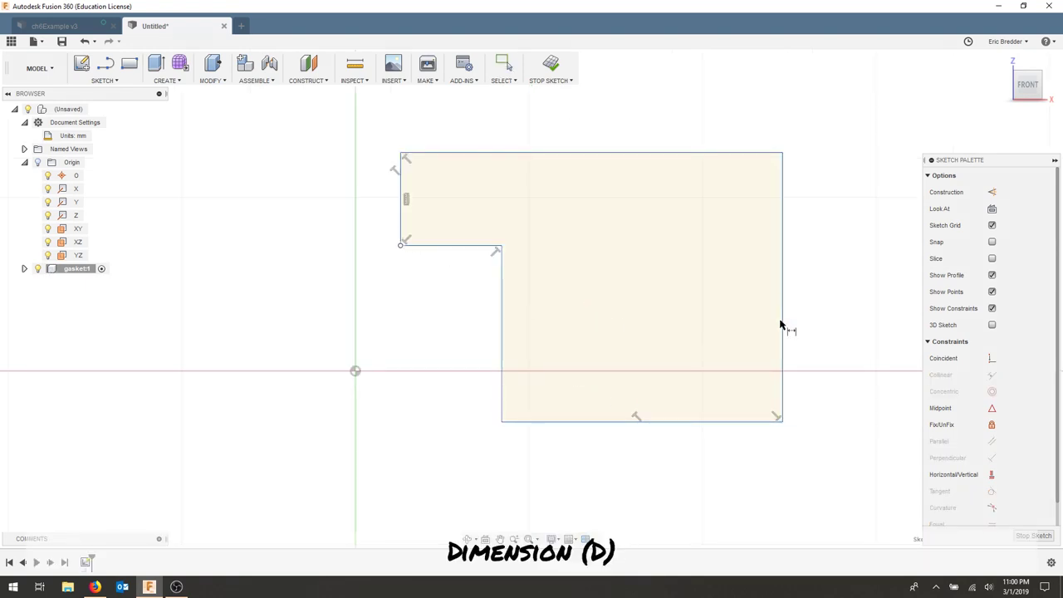
left_click(782, 421)
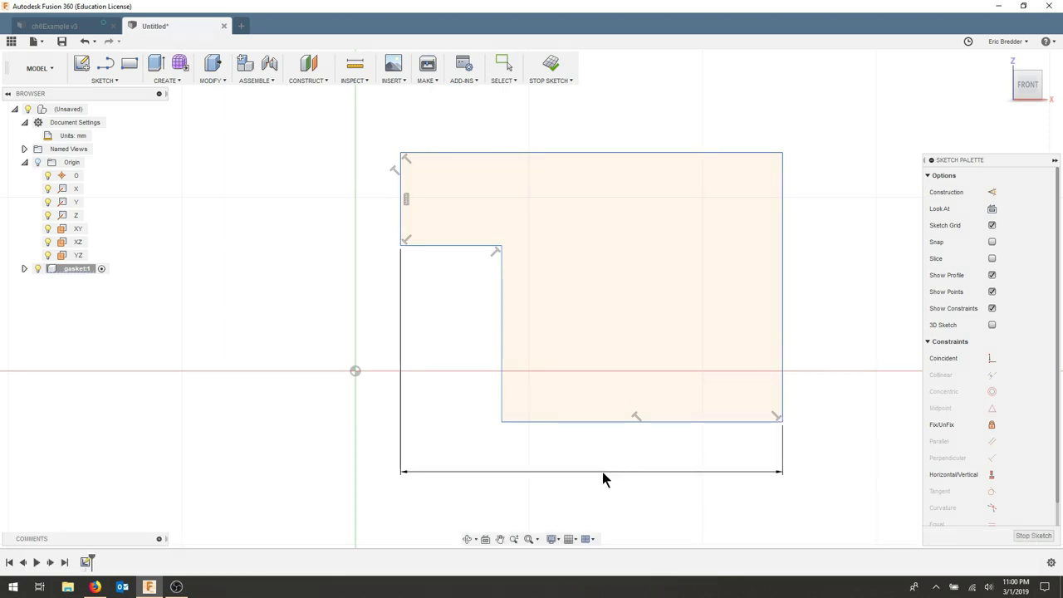
left_click(602, 472)
type("180")
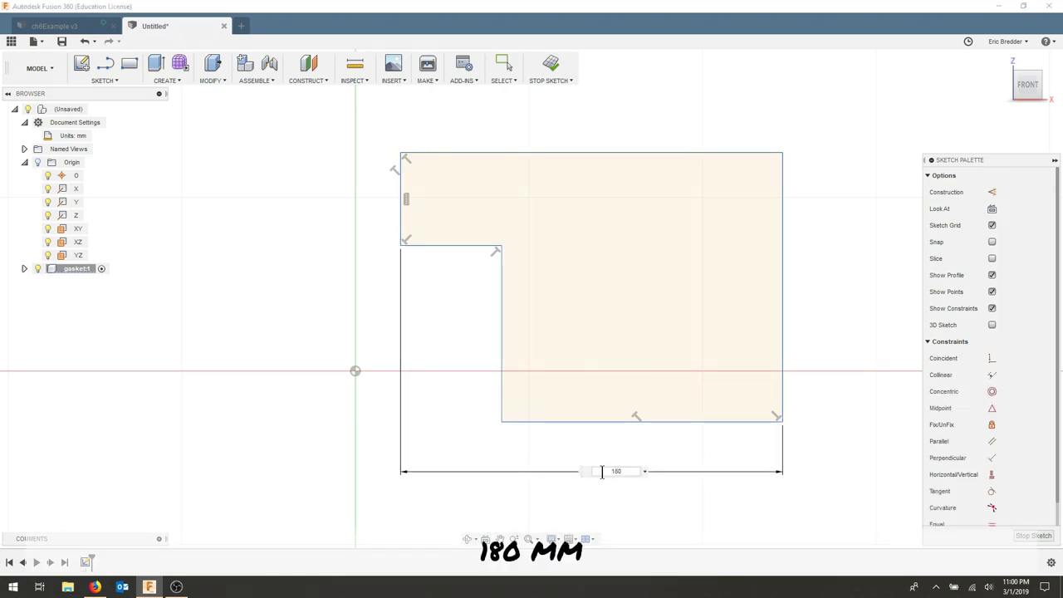
key("Return")
scroll(670, 385, "down", 2)
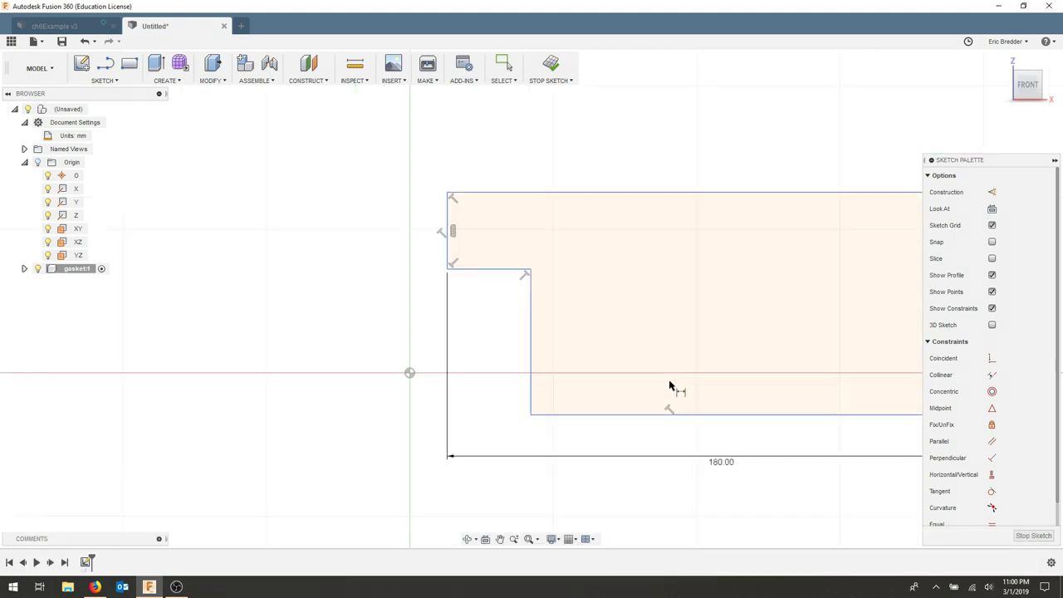
middle_click_drag(670, 385, 526, 349)
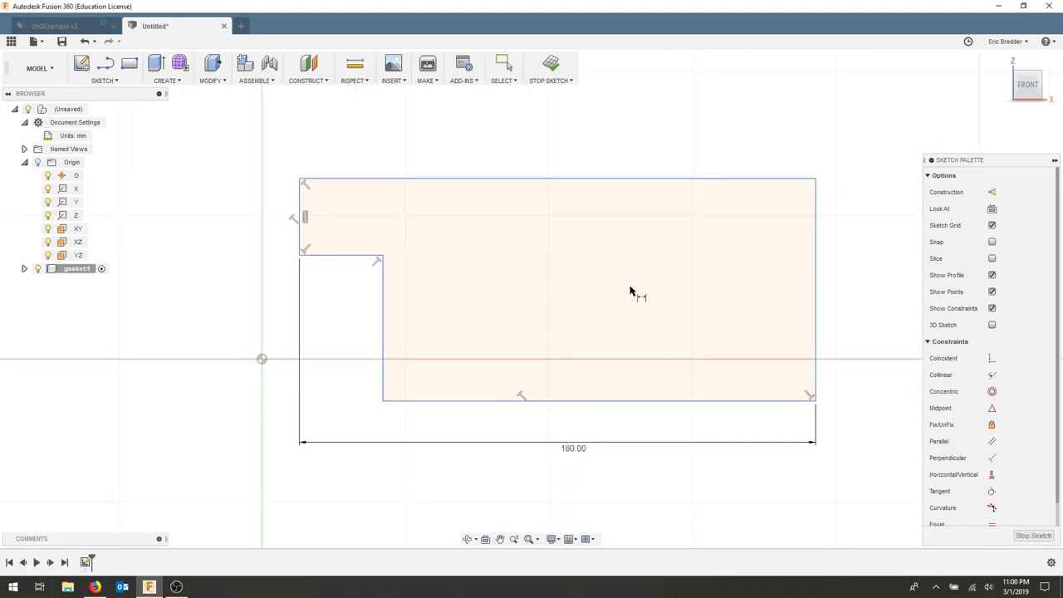
left_click(300, 179)
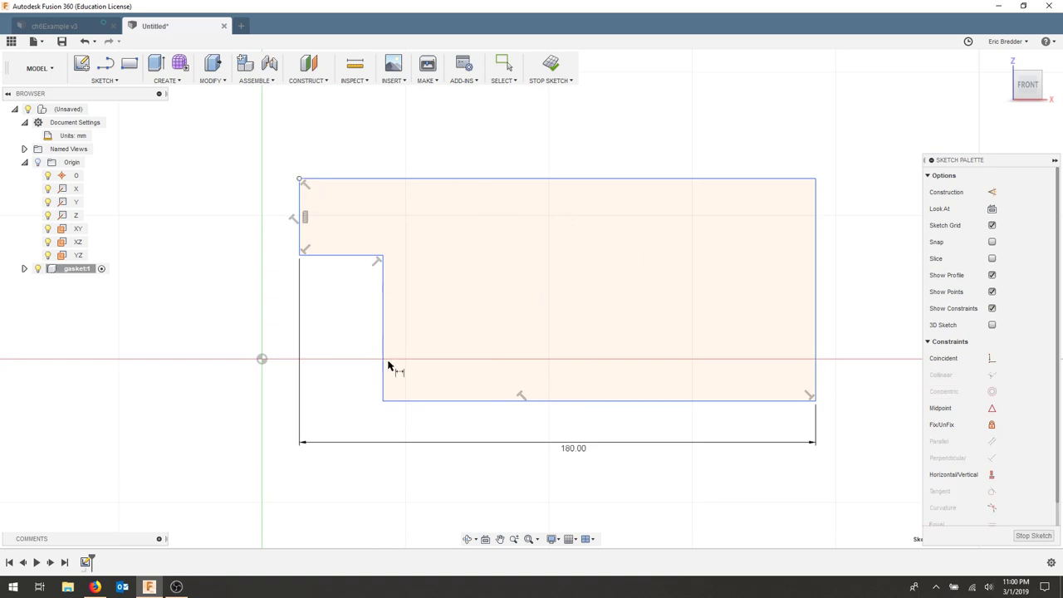
left_click(383, 402)
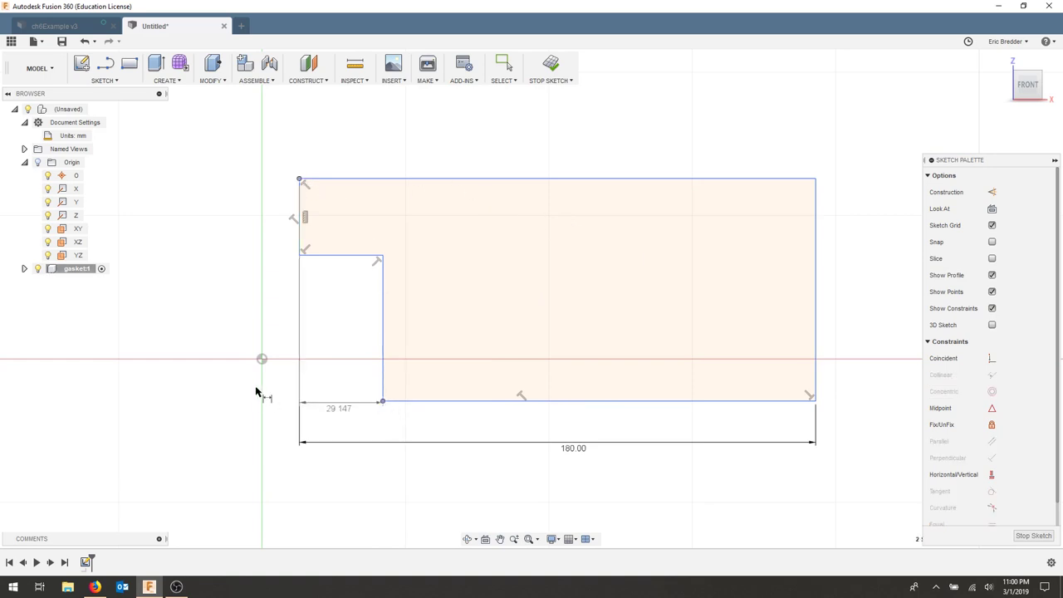
left_click(234, 336)
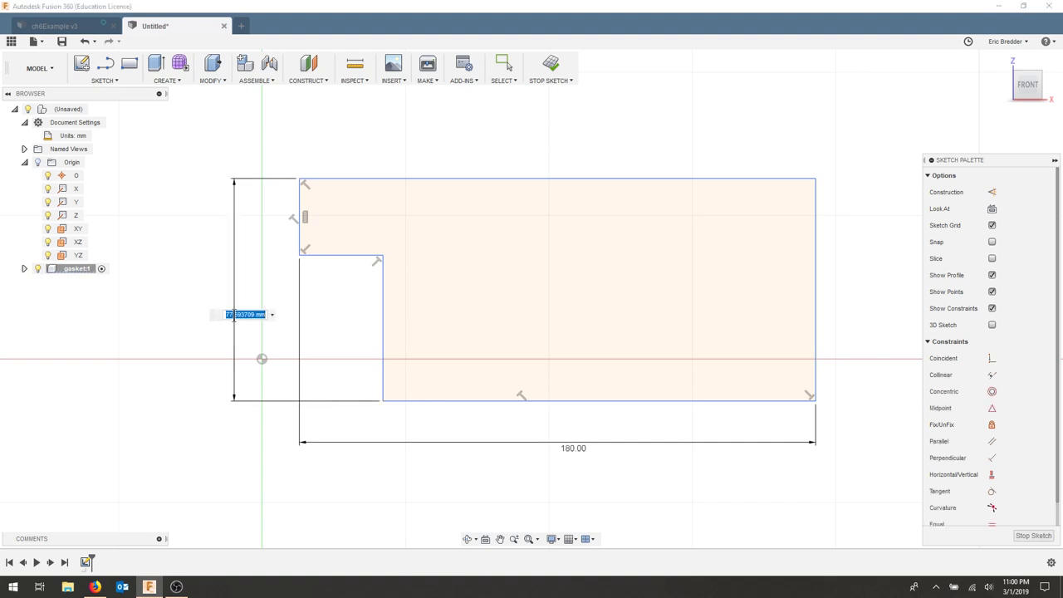
type("120")
key("Return")
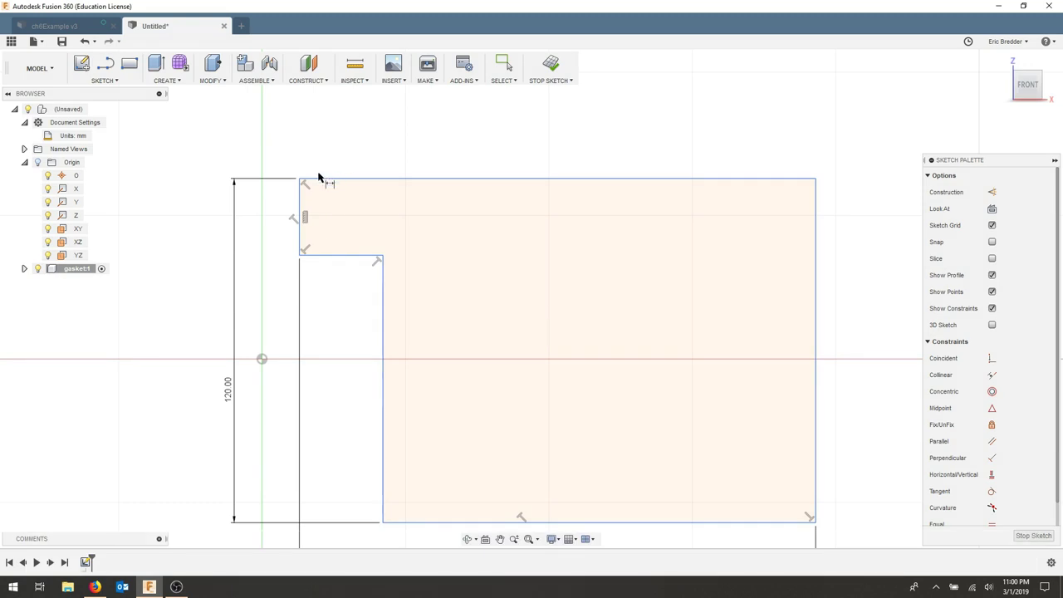
Step: Set the notch height to 50 mm and the notch's top edge width to 40 mm
left_click(299, 253)
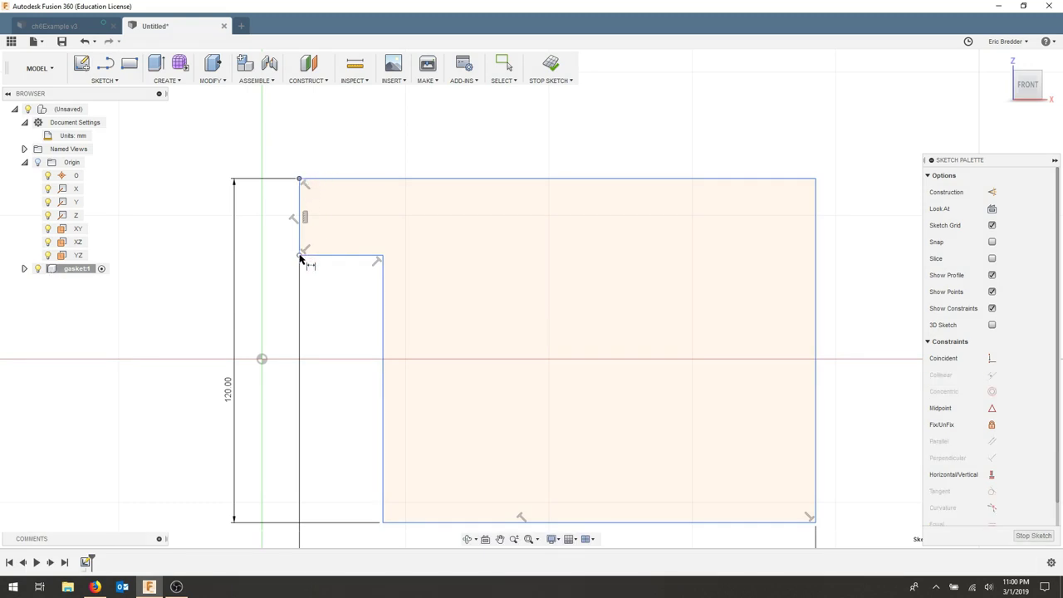
left_click(260, 225)
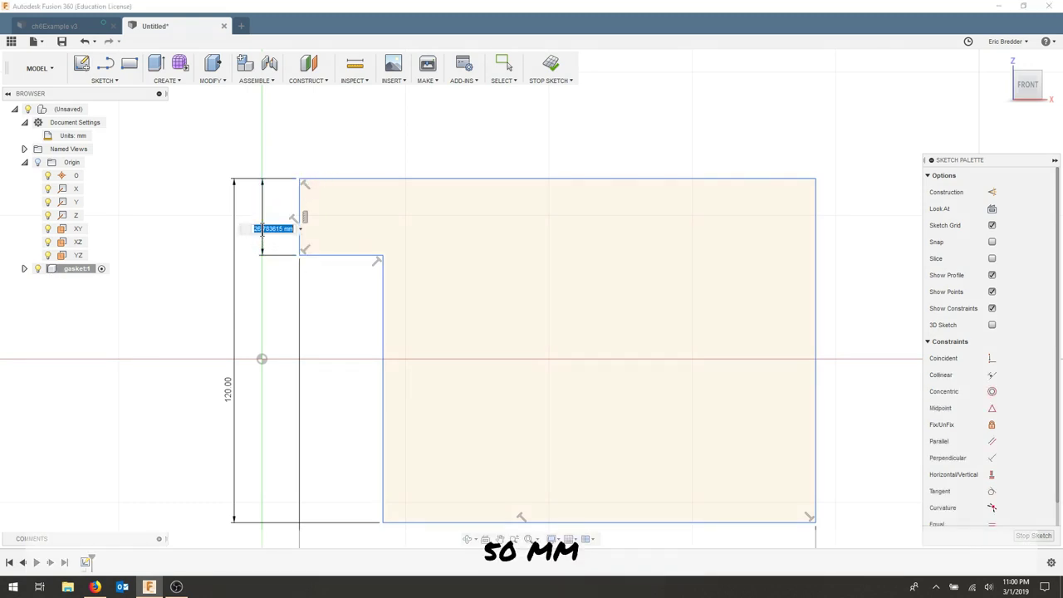
type("50")
key("Return")
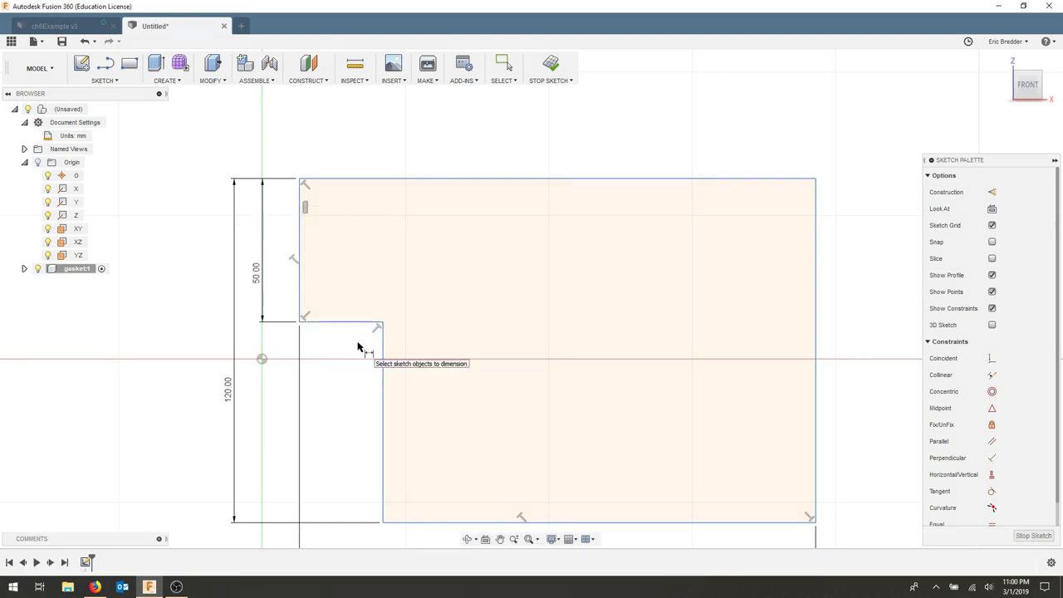
left_click(299, 323)
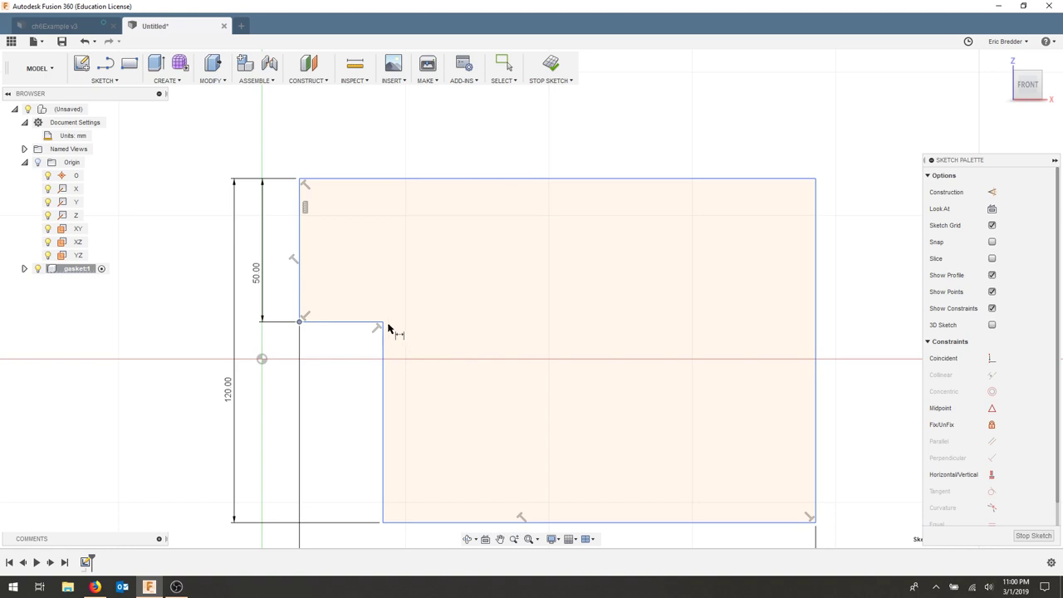
left_click(382, 322)
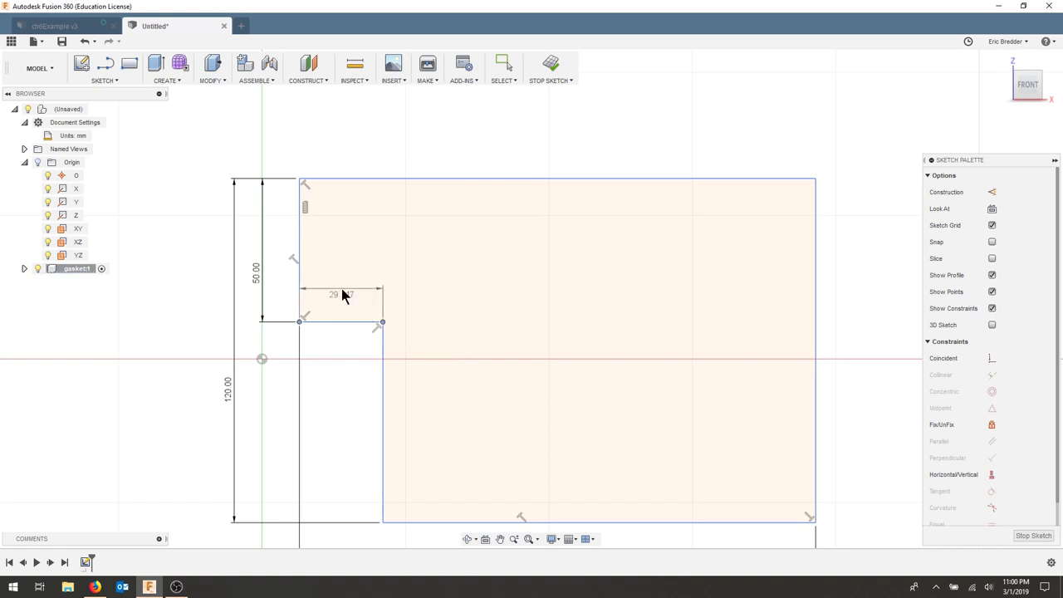
left_click(348, 291)
type("4")
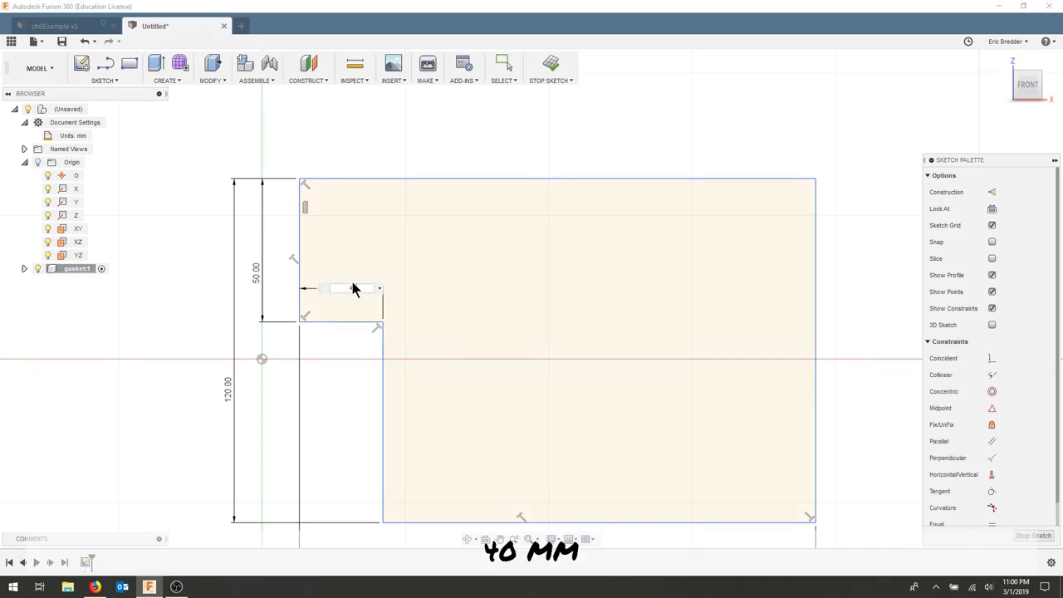
type("0")
key("Return")
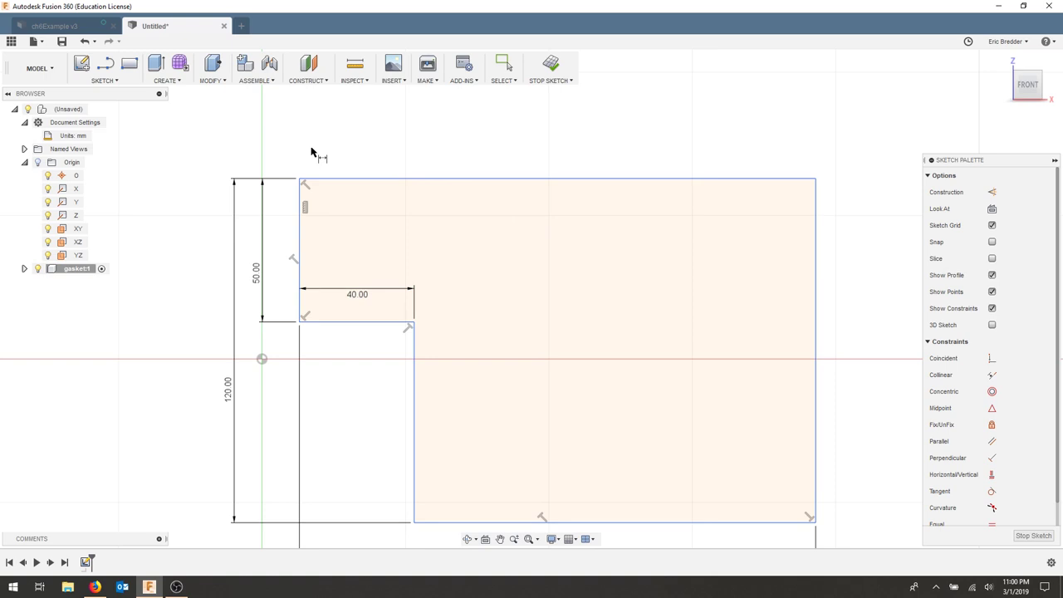
Step: Draw a 90 mm diameter circle to the right of the profile
key("c")
mouse_move(541, 219)
middle_mouse_down()
mouse_move(460, 197)
mouse_move(449, 206)
middle_mouse_up()
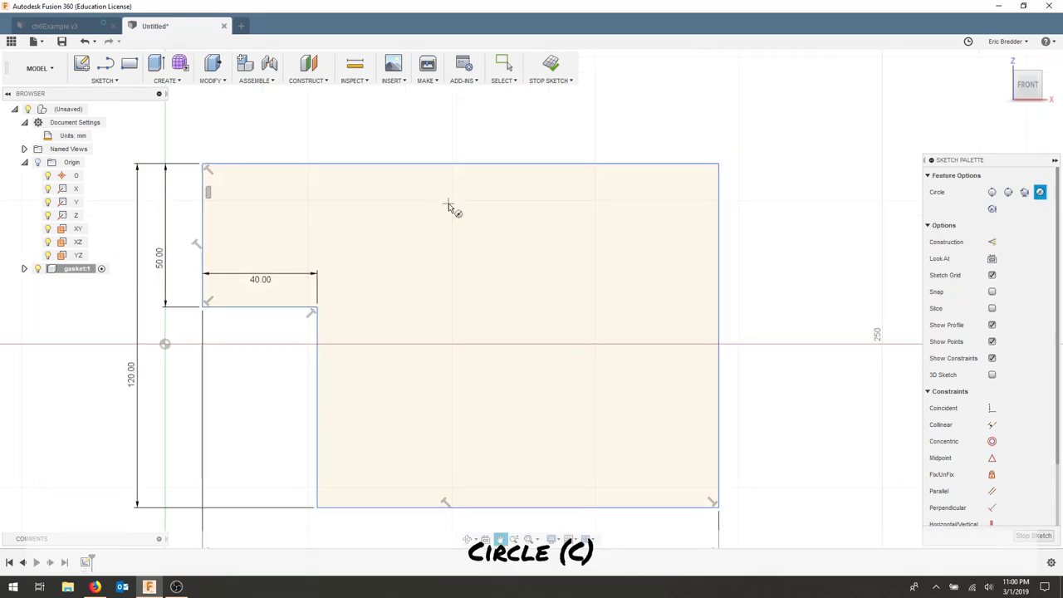
left_click(788, 163)
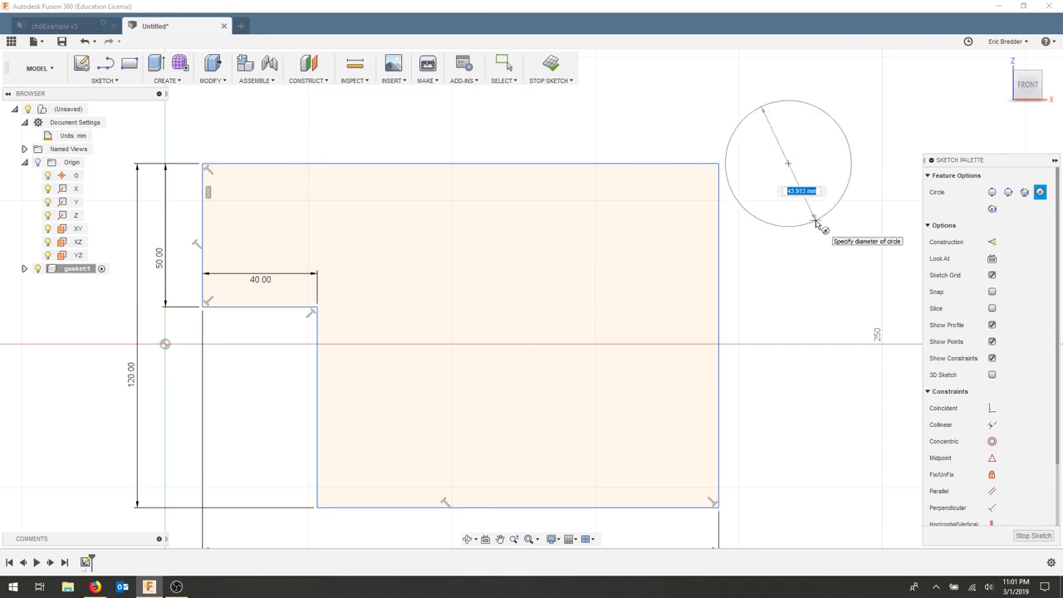
type("90")
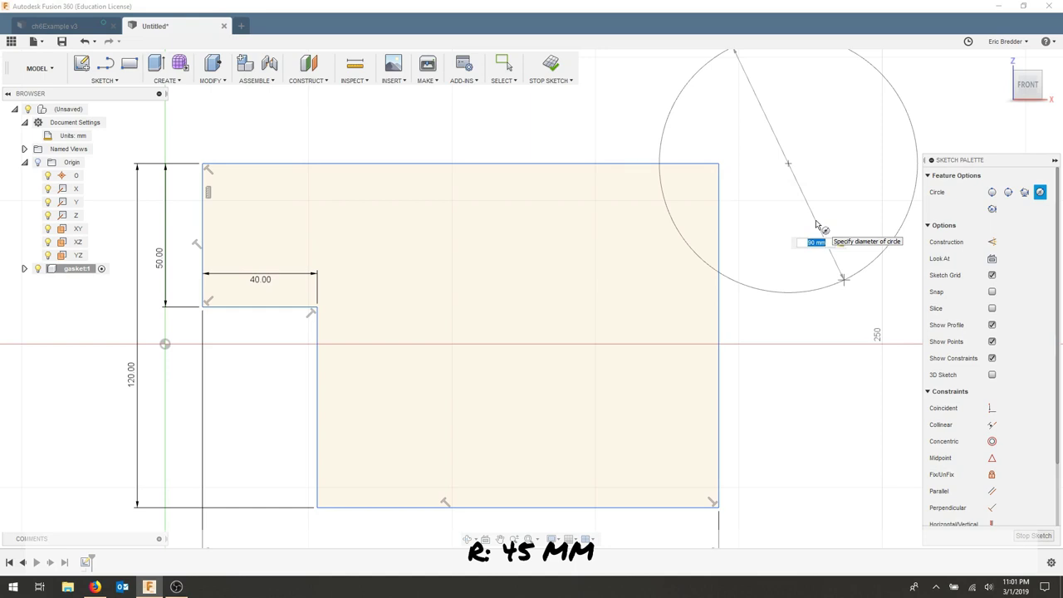
key("Return")
key("Escape")
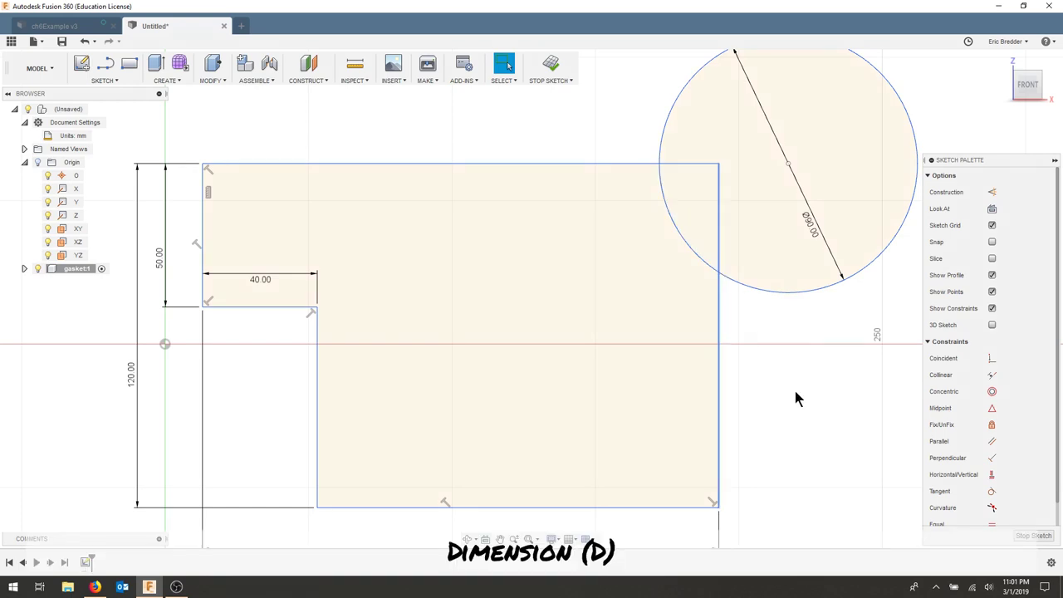
Step: Dimension the circle's centre 200 mm horizontally from the profile's top-left corner
key("d")
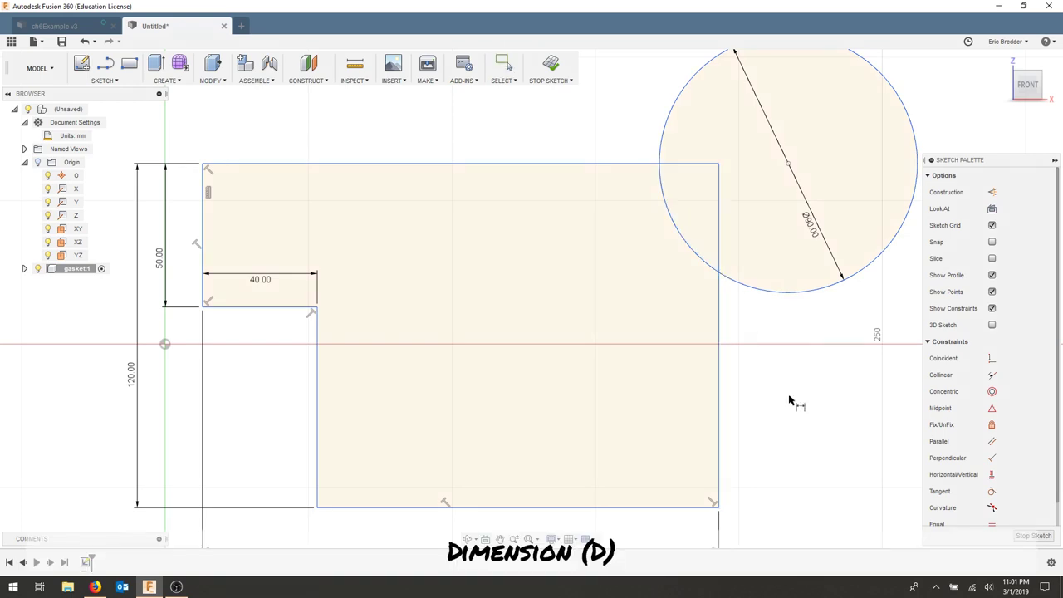
left_click(789, 167)
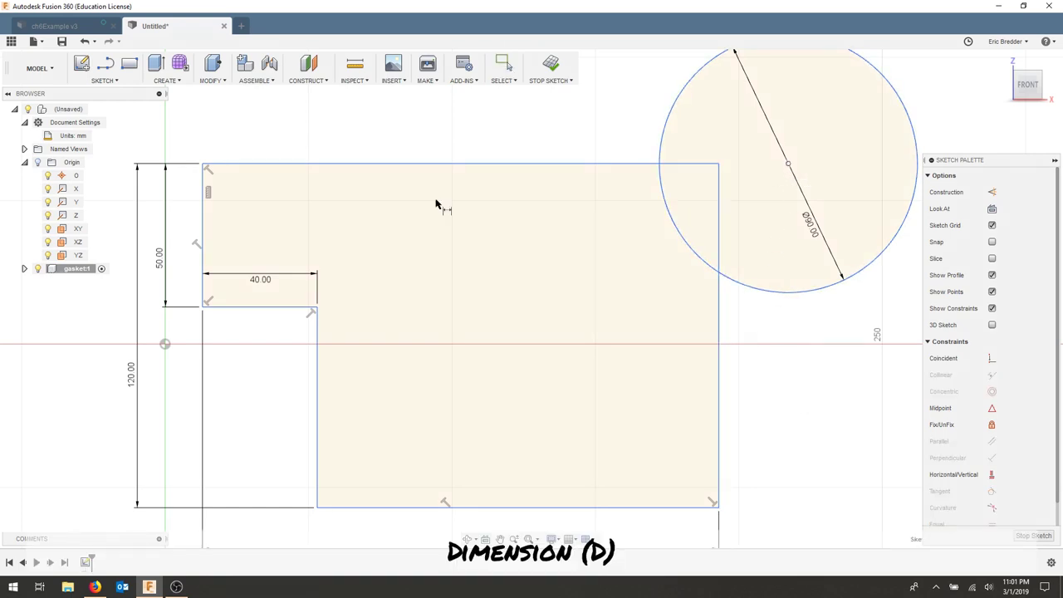
left_click(203, 165)
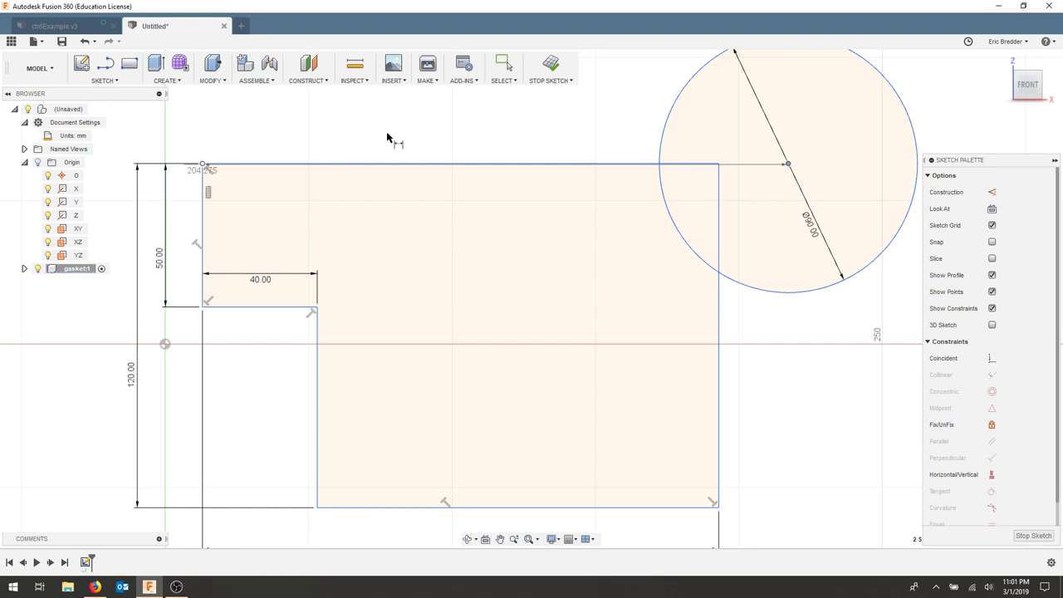
left_click(450, 124)
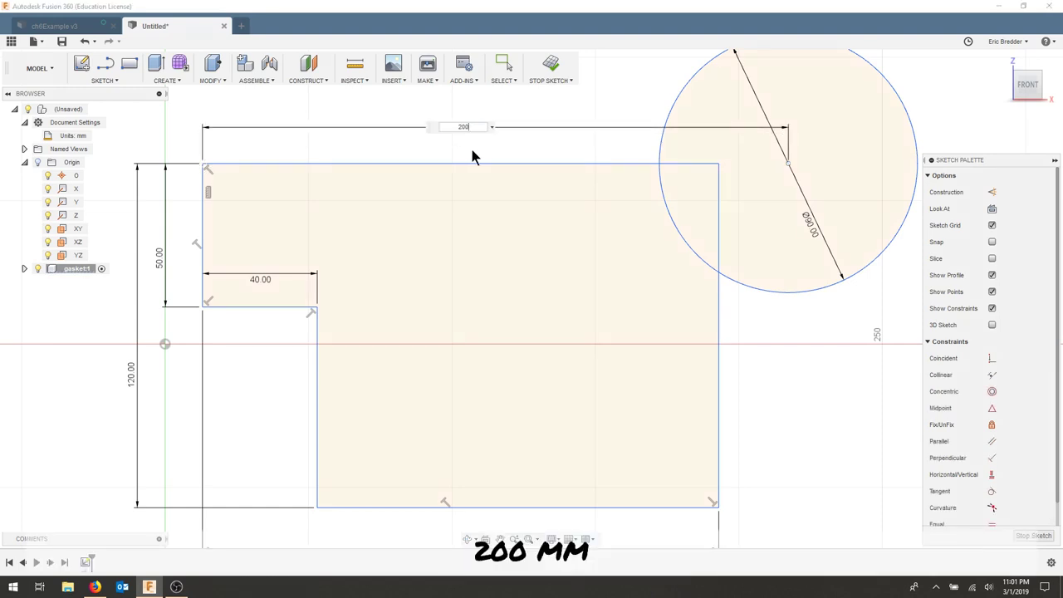
key("Return")
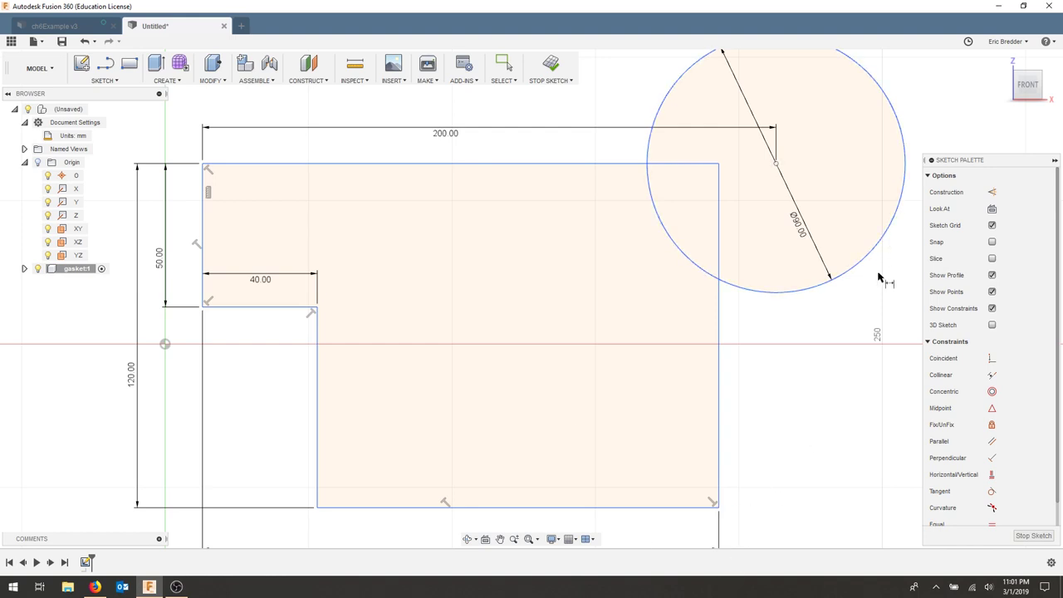
Step: Draw a line from the profile's bottom-right corner to the circle's lower-right edge
key("l")
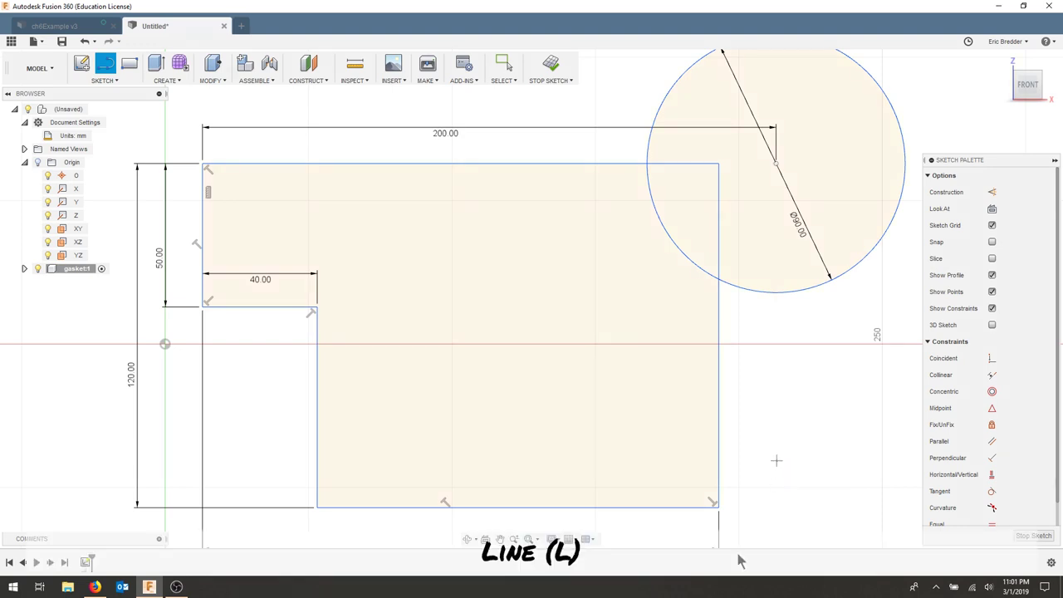
left_click(719, 509)
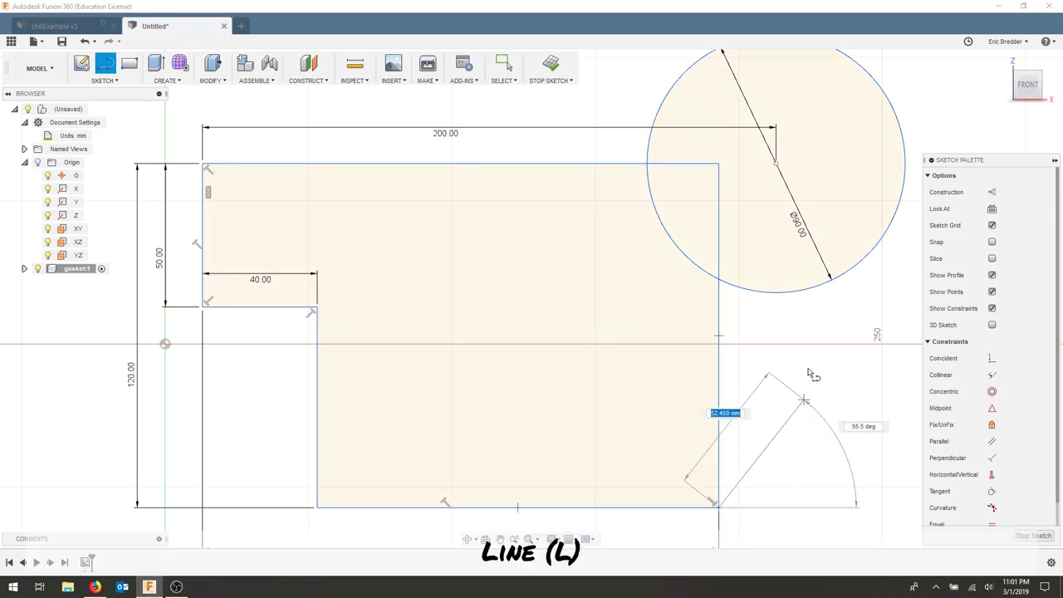
left_click(885, 237)
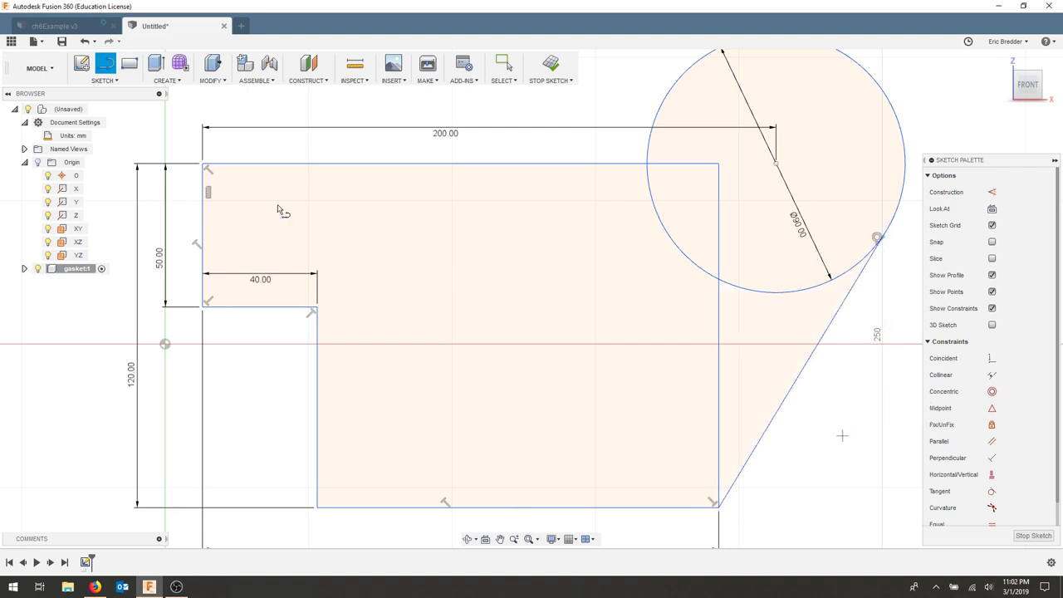
Step: Trim the top and right edges inside the circle, its lower arcs, and the leftover vertical line
left_click(123, 80)
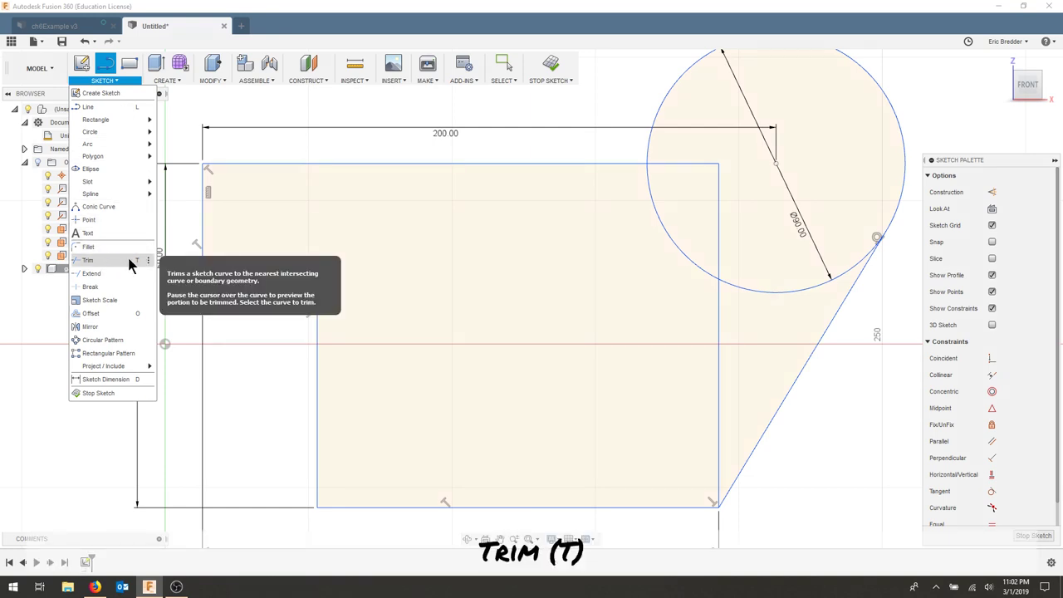
left_click(107, 260)
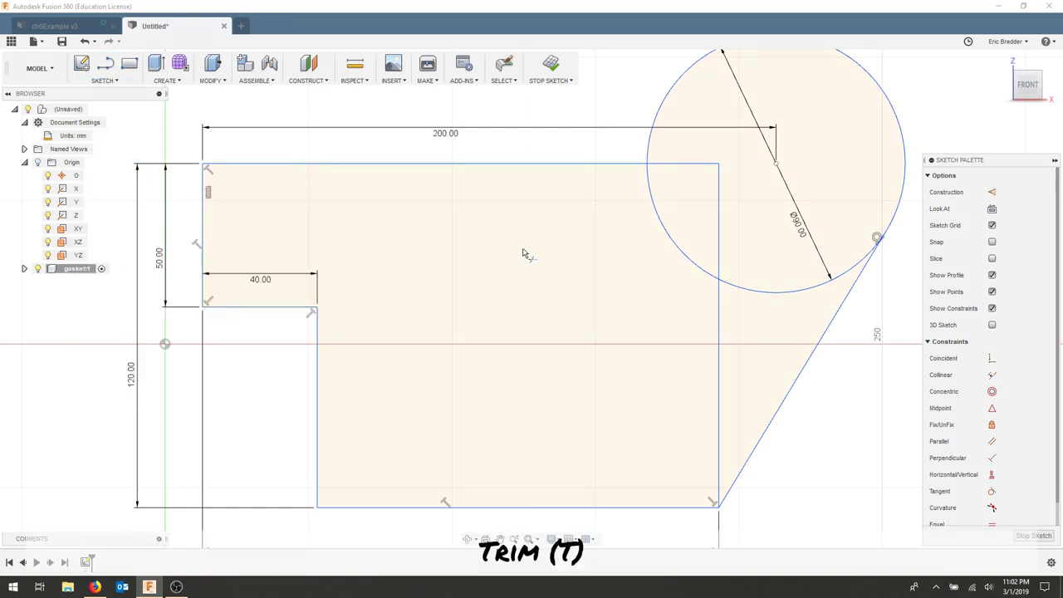
left_click(708, 169)
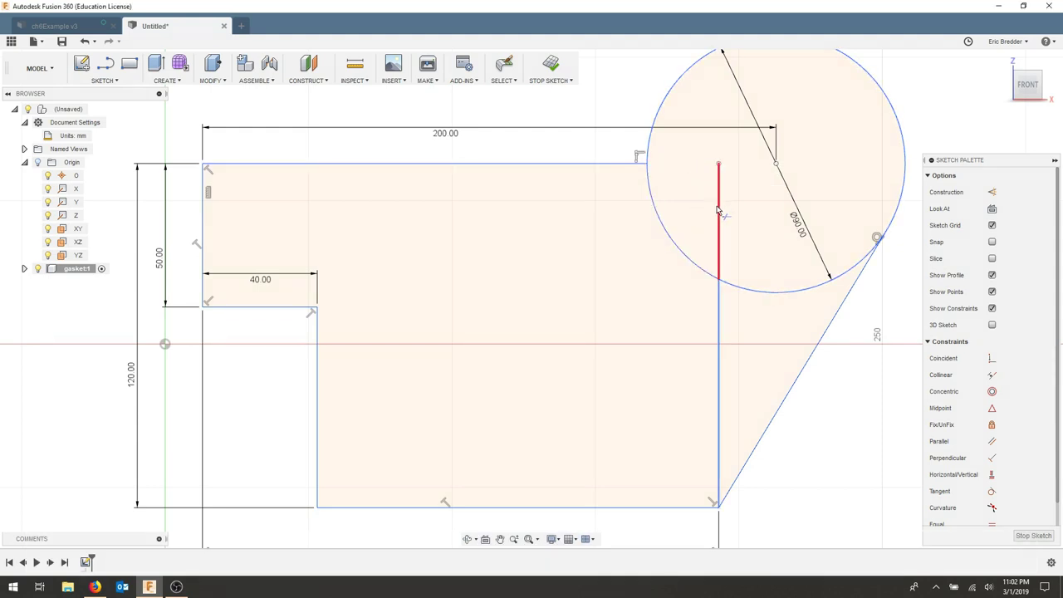
left_click(719, 209)
left_click(658, 221)
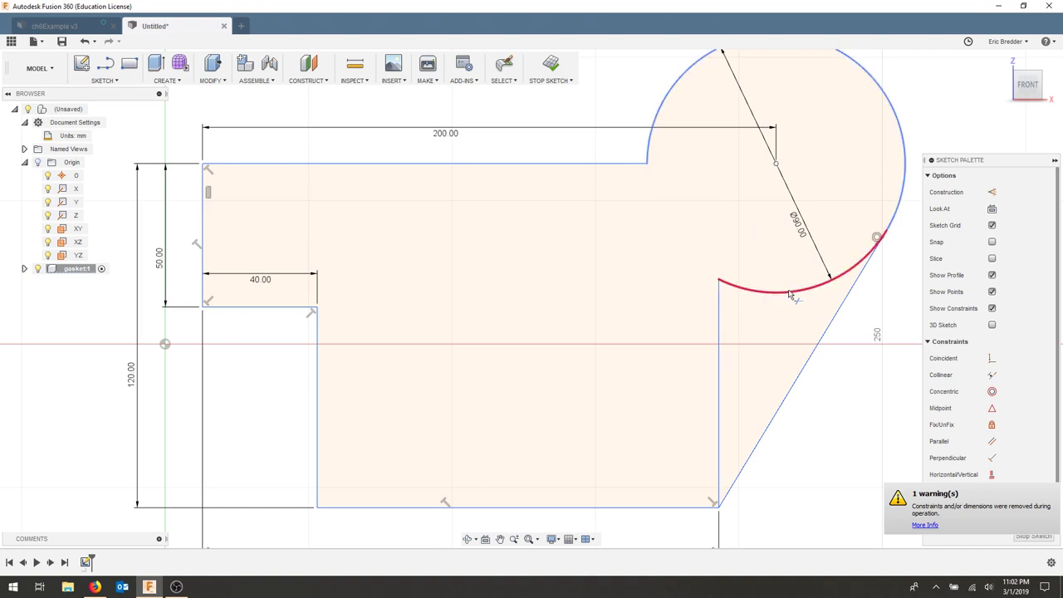
left_click(751, 289)
left_click(719, 335)
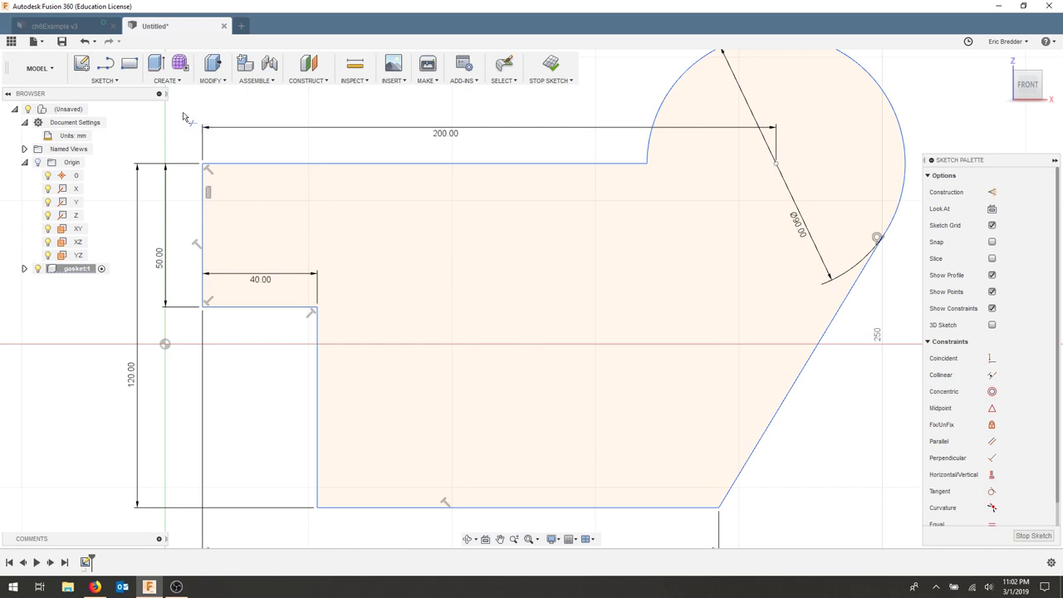
Step: Add 20 mm fillets at the circle-top edge junction and the diagonal's bottom corner
left_click(101, 80)
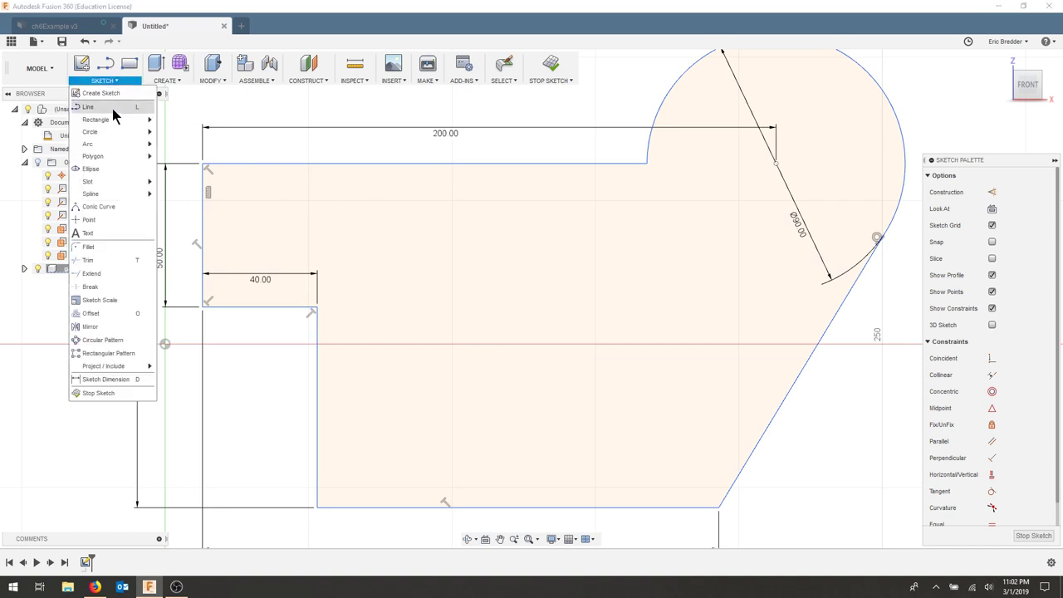
left_click(112, 246)
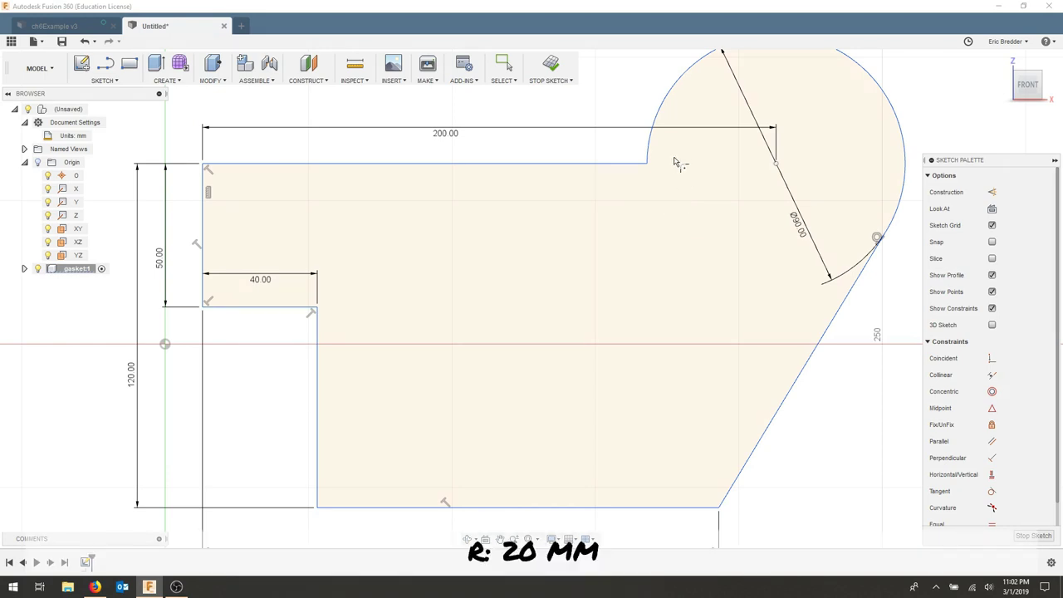
left_click(653, 141)
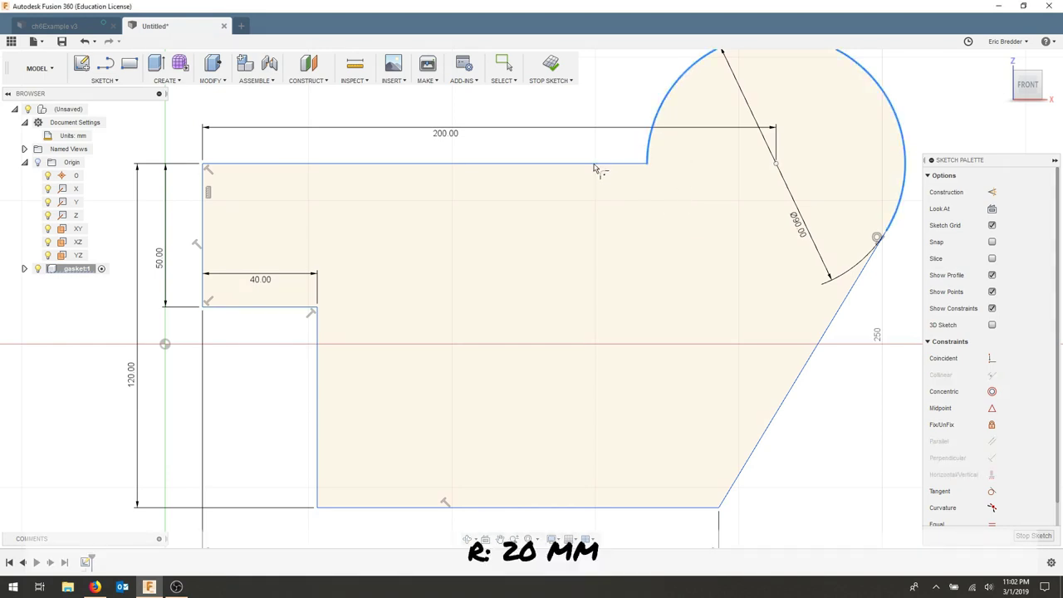
left_click(600, 163)
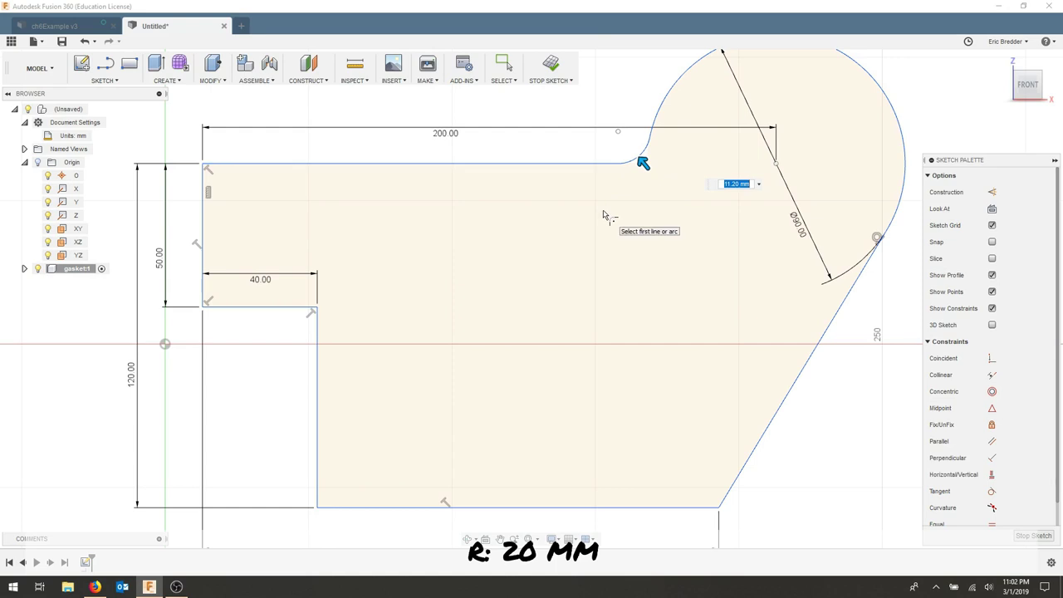
type("20")
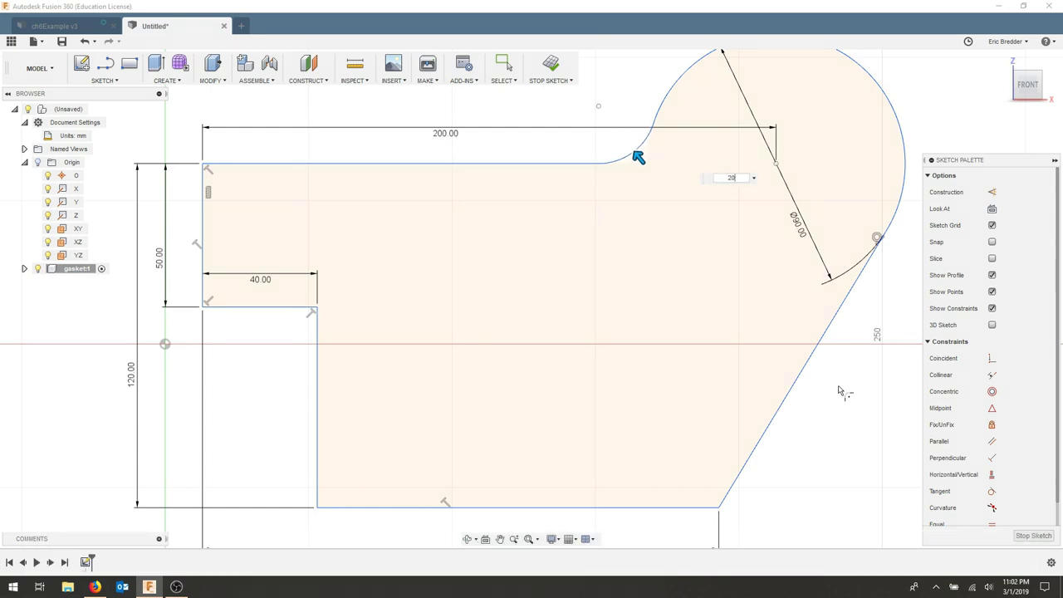
left_click(730, 491)
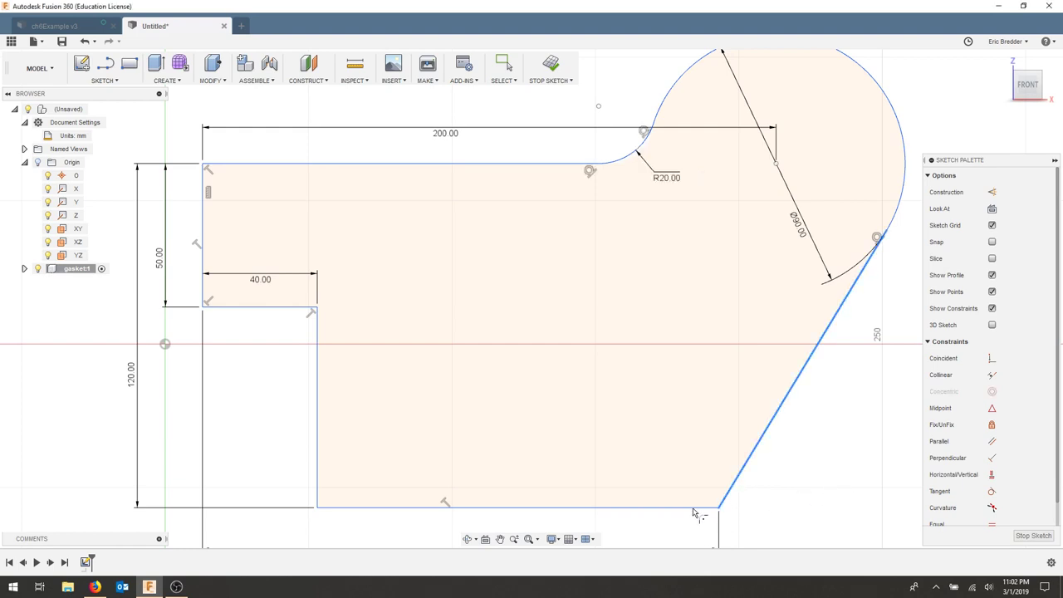
left_click(694, 509)
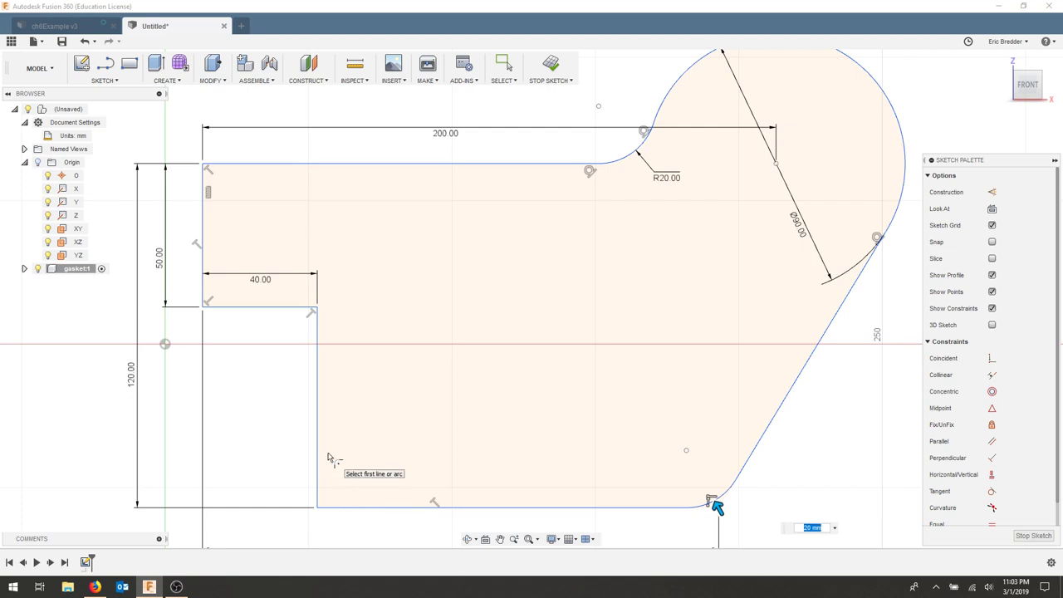
Step: Fillet the profile's bottom-left corner and the inner corner below the 40 mm step
left_click(344, 506)
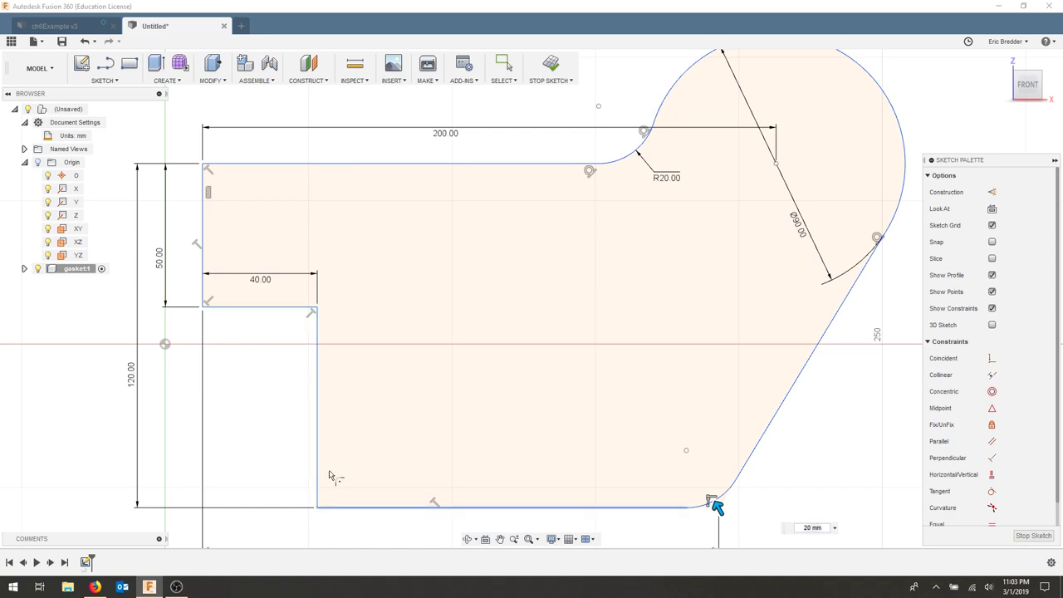
left_click(318, 486)
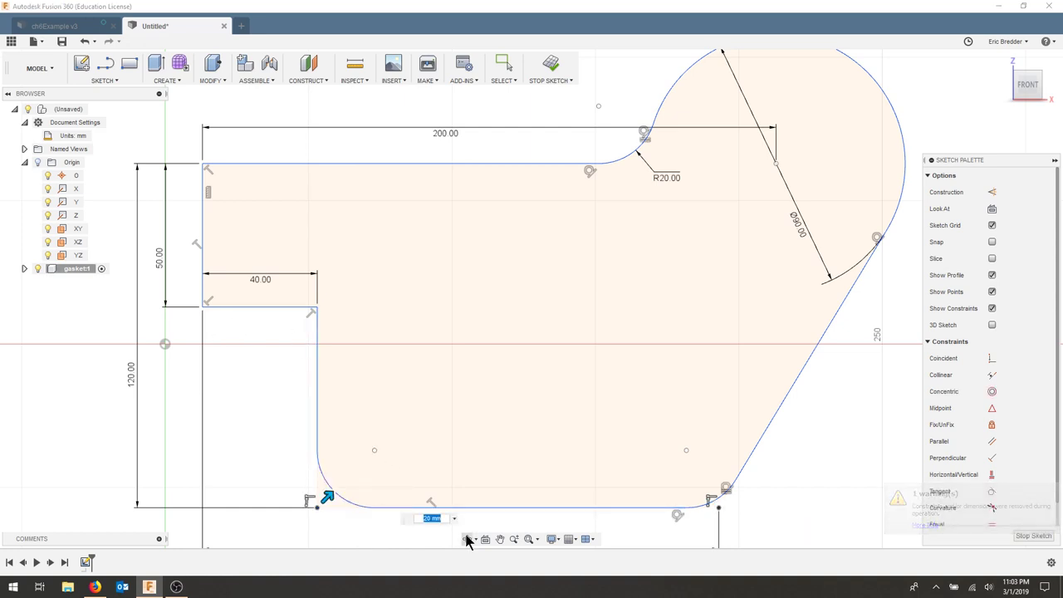
left_click(297, 308)
left_click(318, 366)
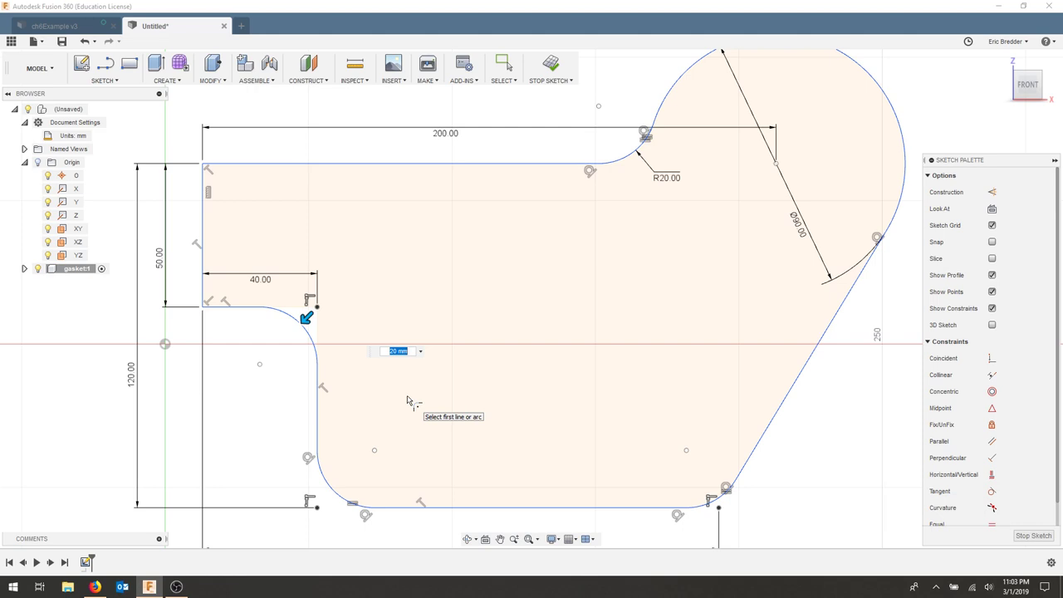
scroll(503, 349, "down", 2)
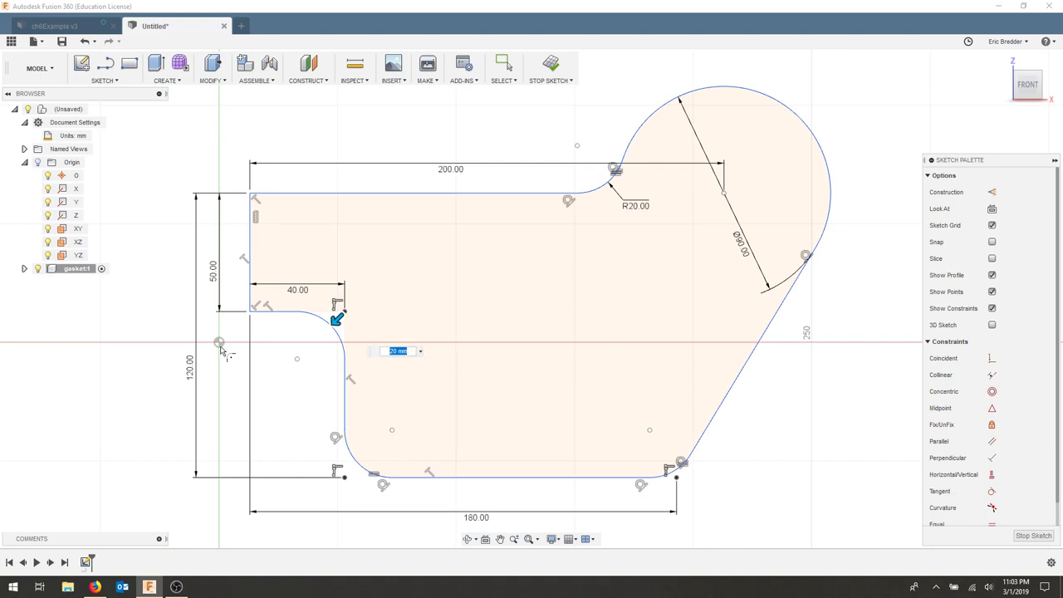
Step: Commit the 20 mm inner fillet and draw two crossing construction diagonals across the outline
key("Return")
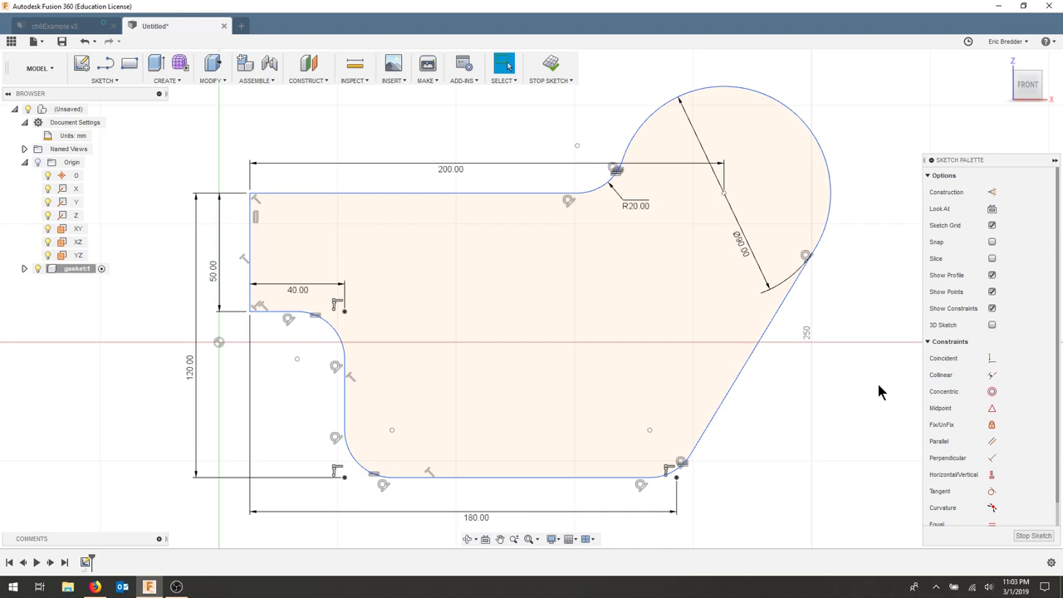
key("l")
key("x")
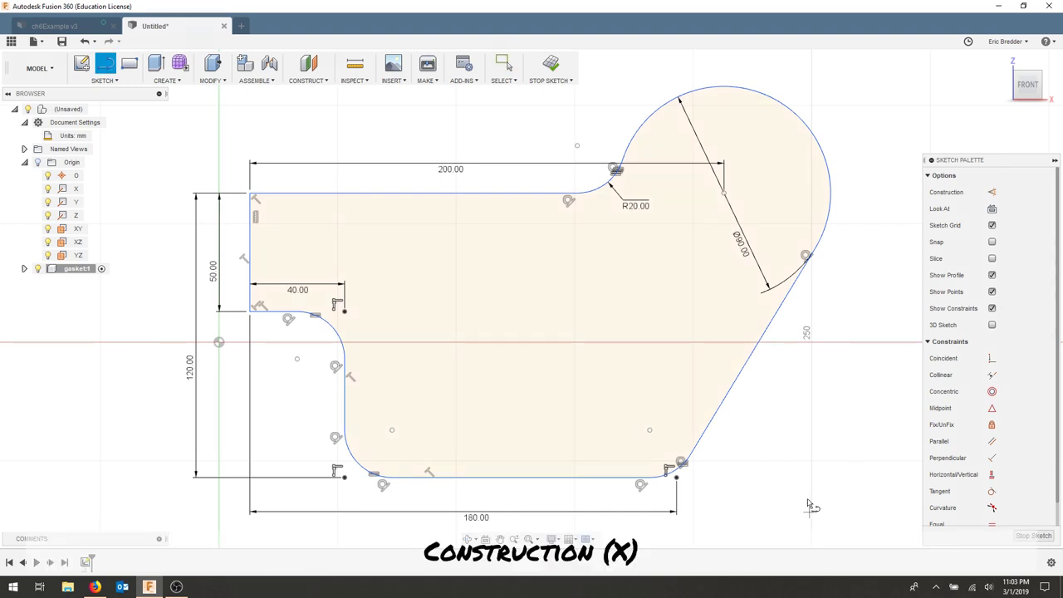
key("x")
left_click(649, 429)
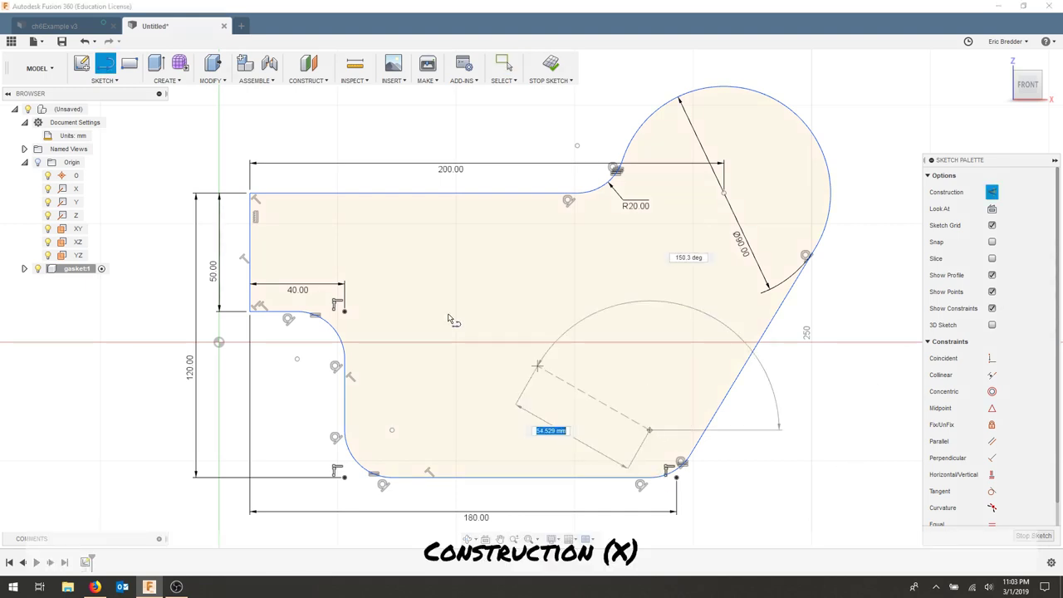
left_click(253, 196)
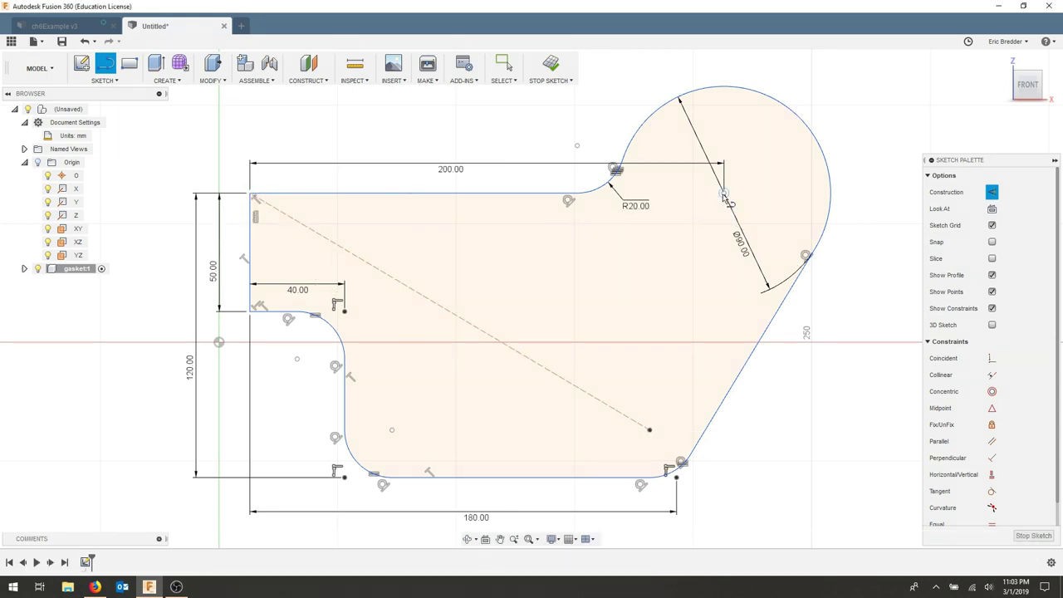
left_click(725, 195)
left_click(393, 430)
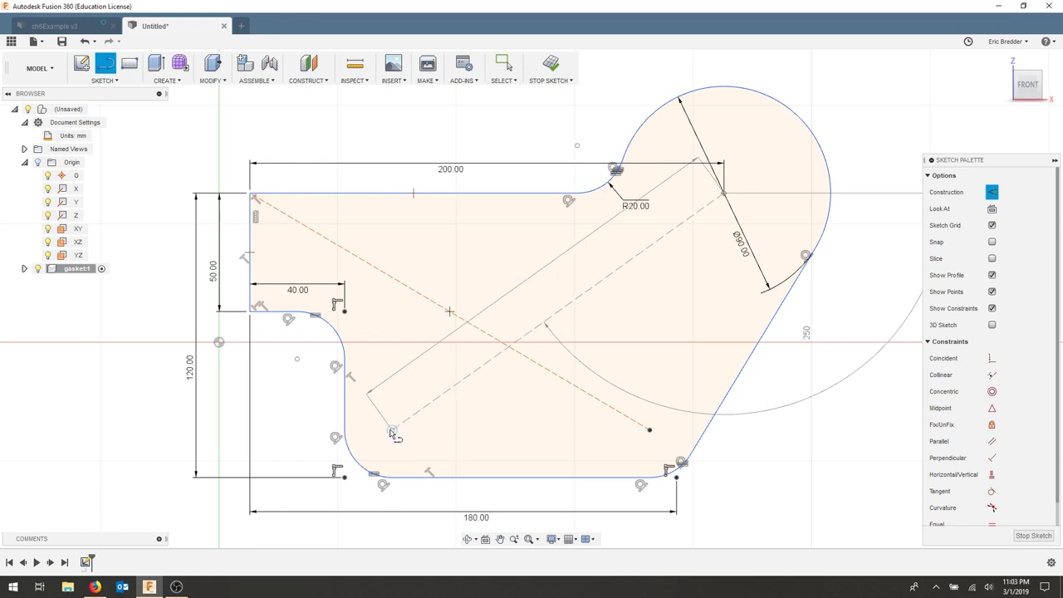
key("Escape")
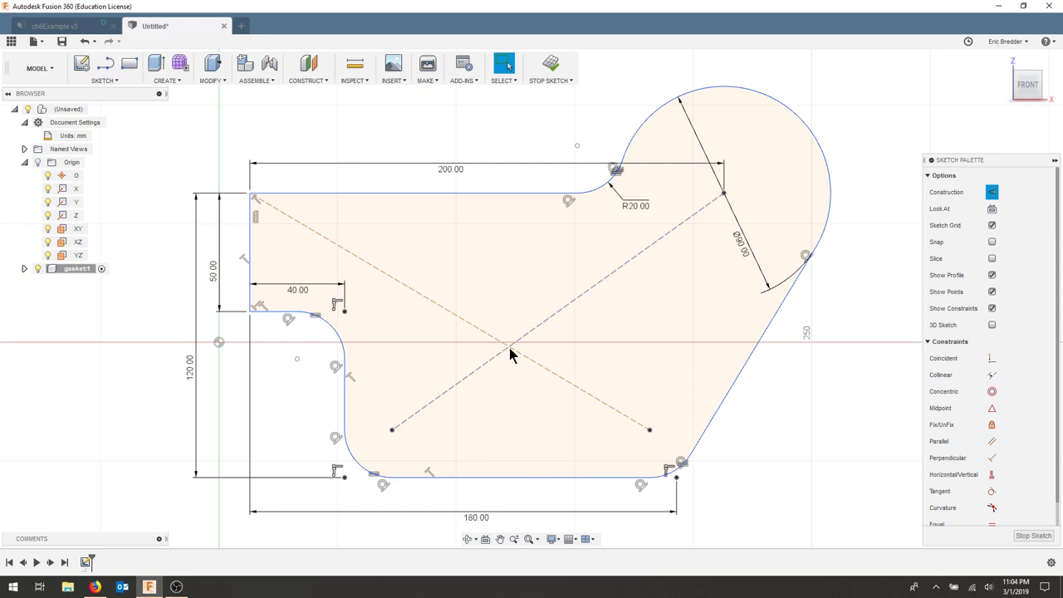
Step: Place a point where the diagonals cross and make it coincident with the origin
left_click(101, 80)
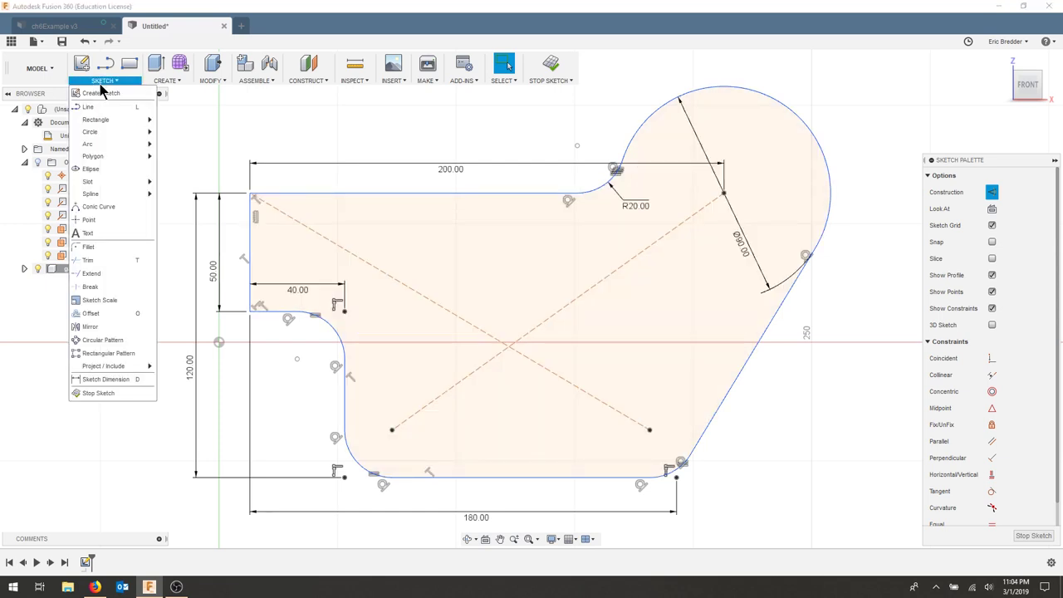
left_click(88, 219)
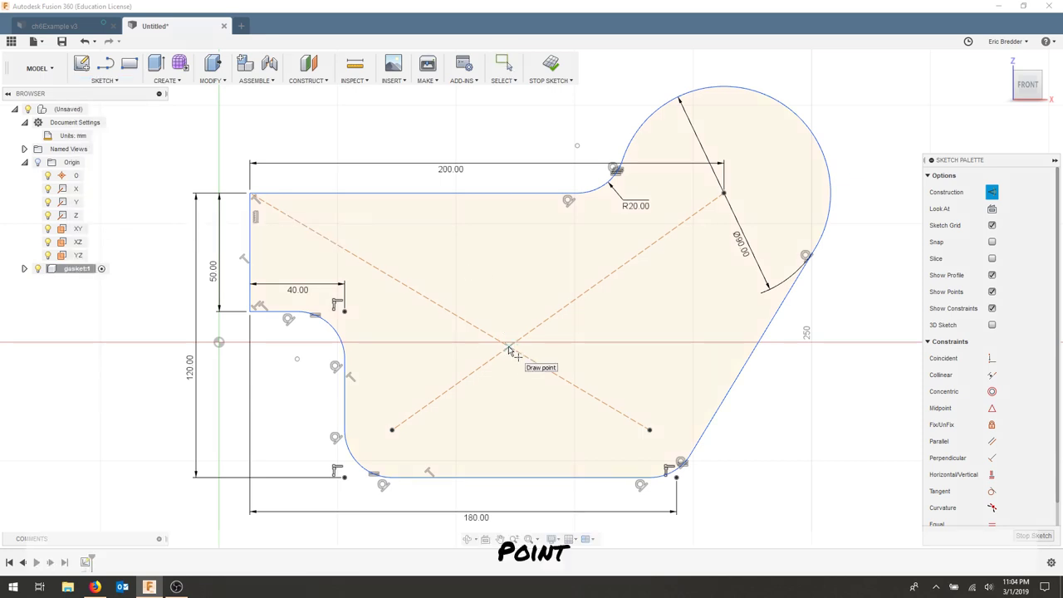
left_click(508, 346)
key("Escape")
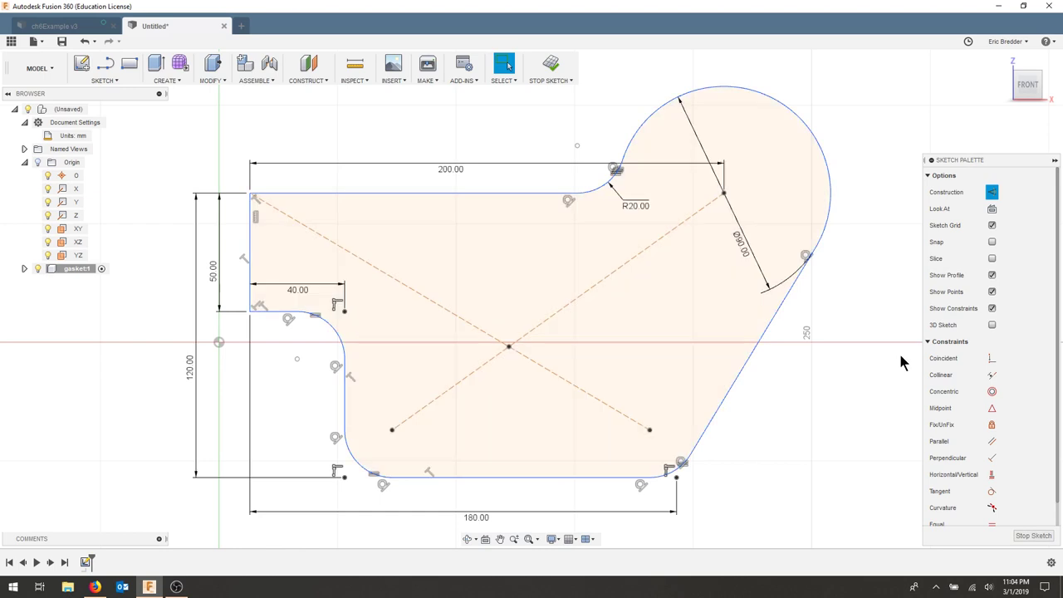
left_click(991, 358)
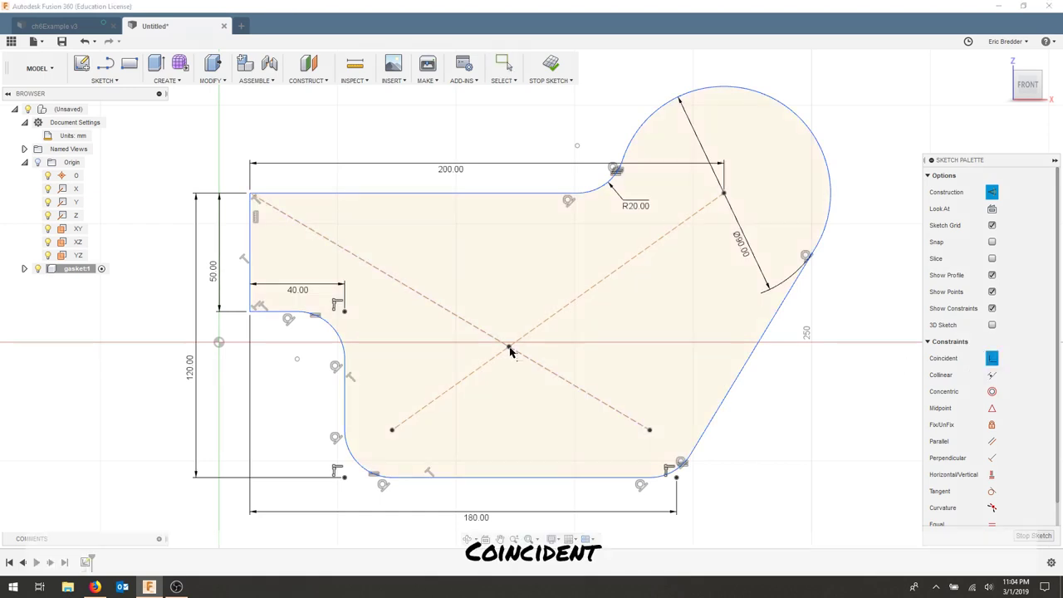
left_click(218, 343)
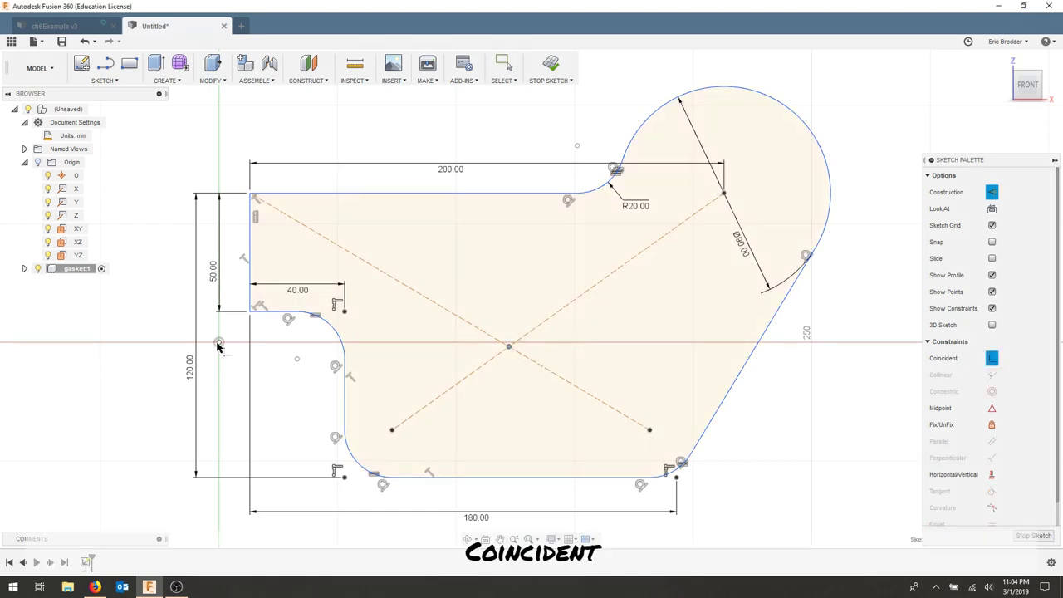
left_click(219, 343)
scroll(217, 380, "down", 5)
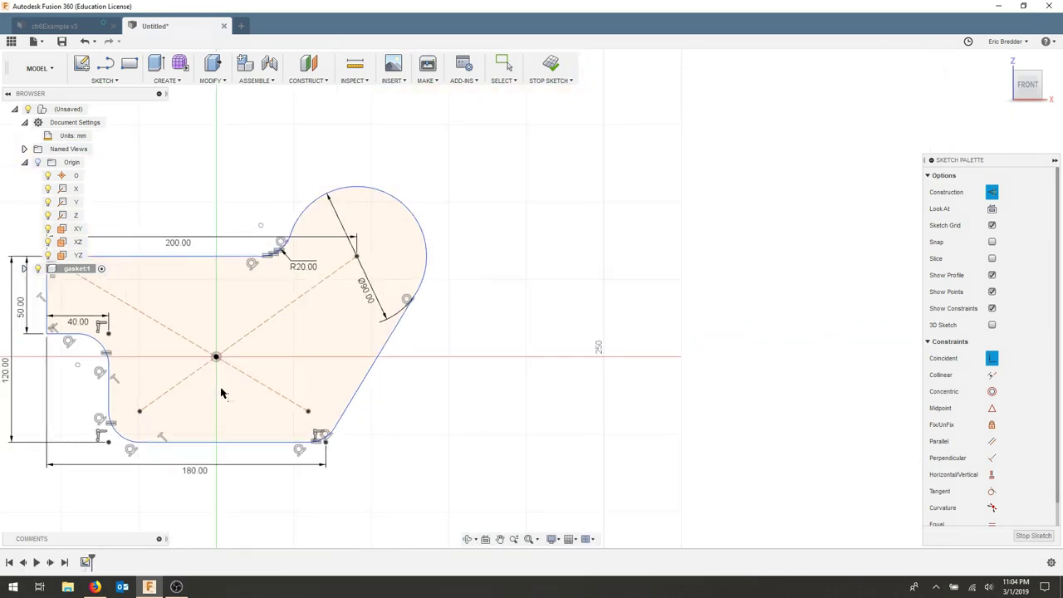
middle_click_drag(217, 379, 368, 370)
scroll(461, 362, "up", 1)
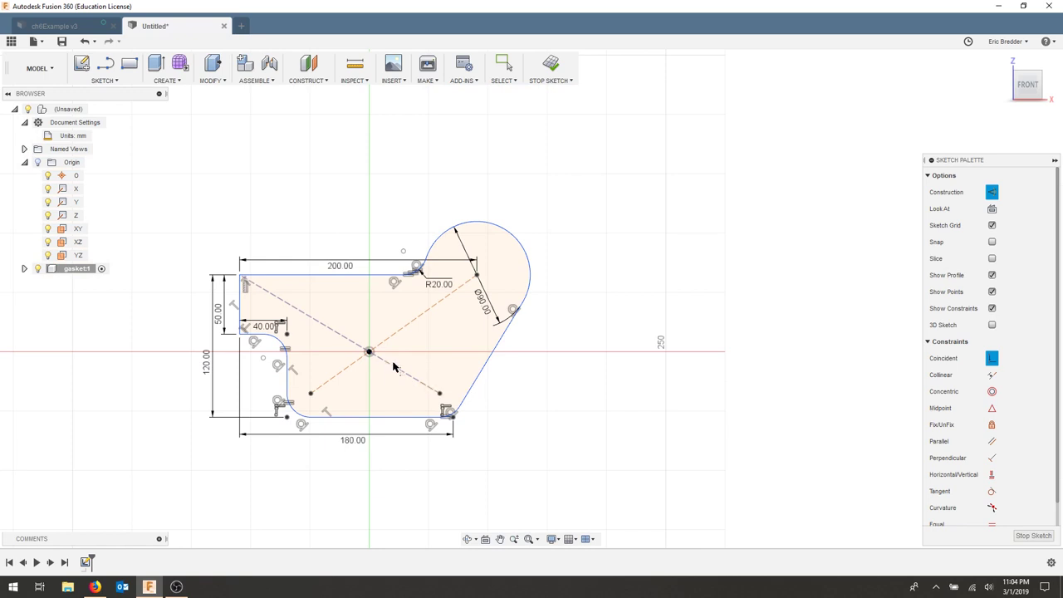
key("F6")
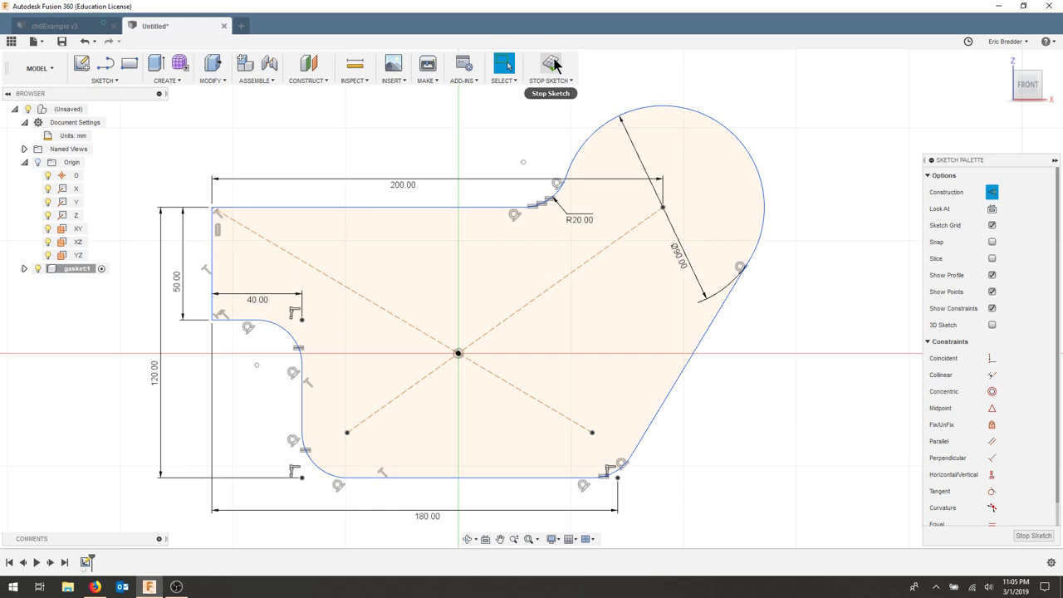
Step: Finish the sketch and extrude the gasket profile 5 mm, then orbit to inspect it
left_click(551, 68)
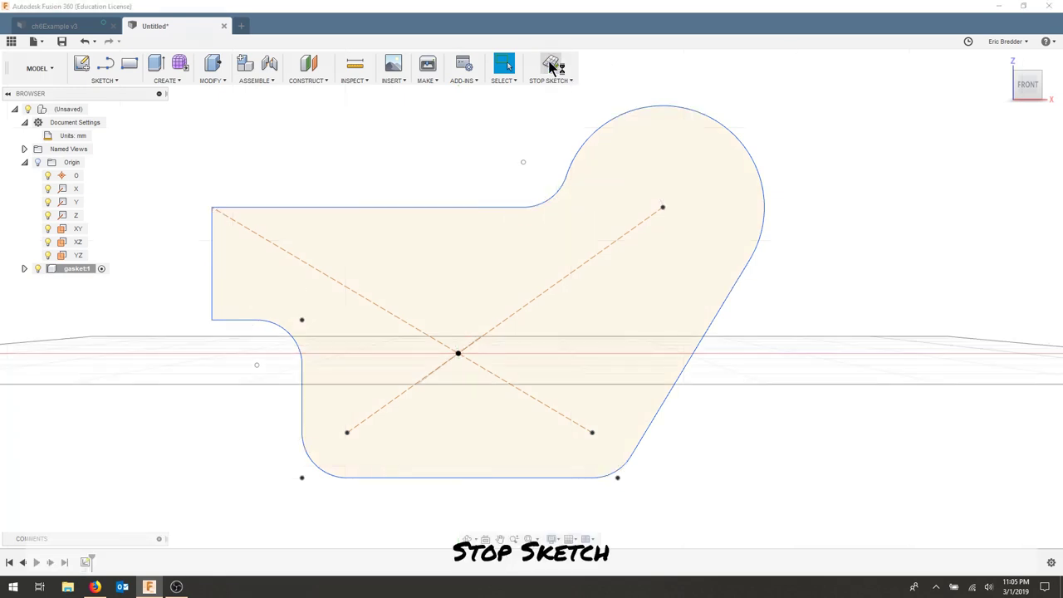
key("e")
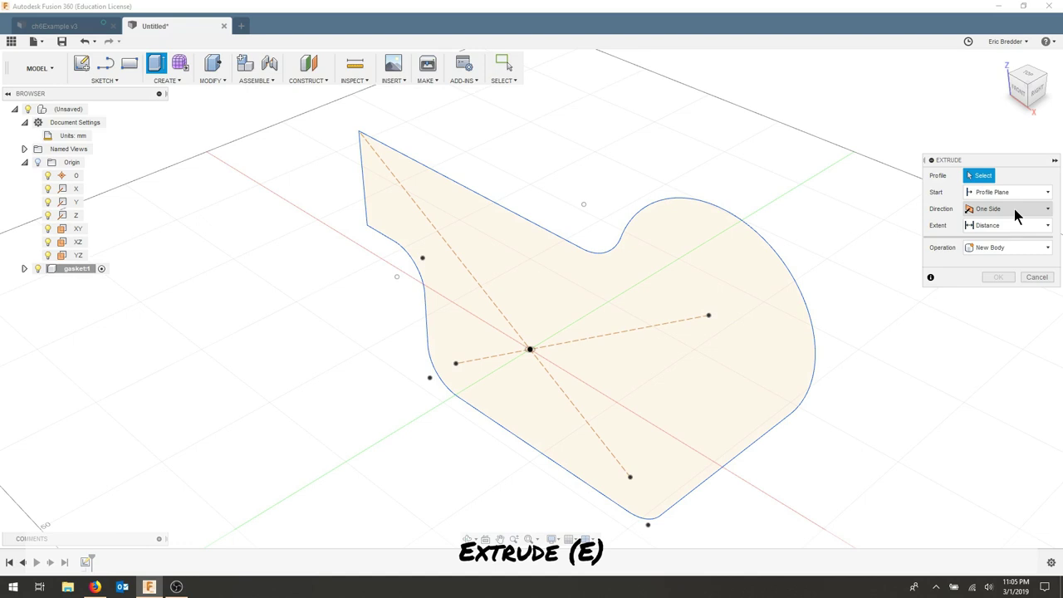
left_click(615, 302)
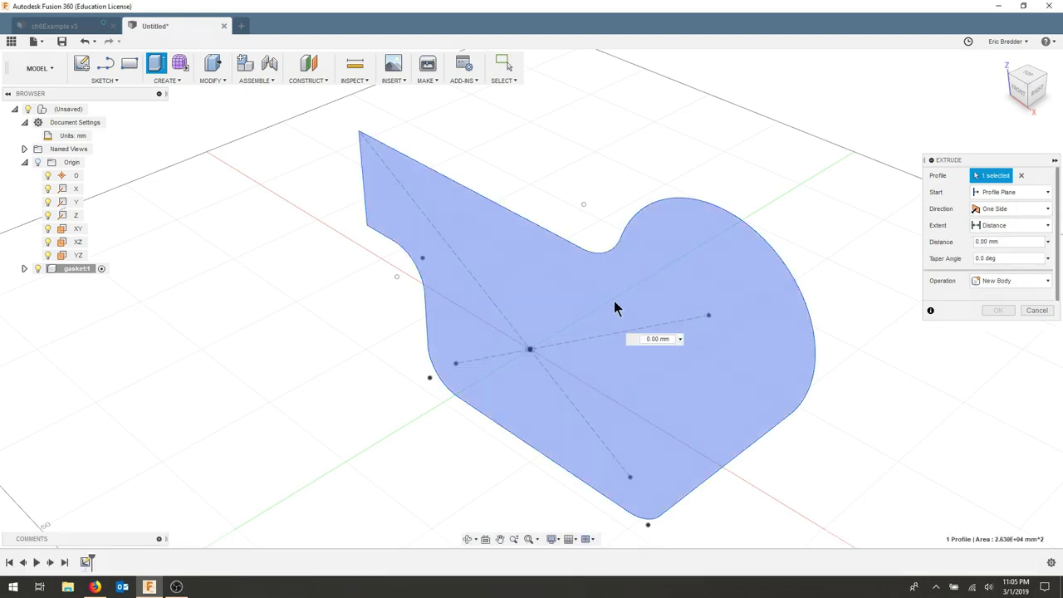
type("5")
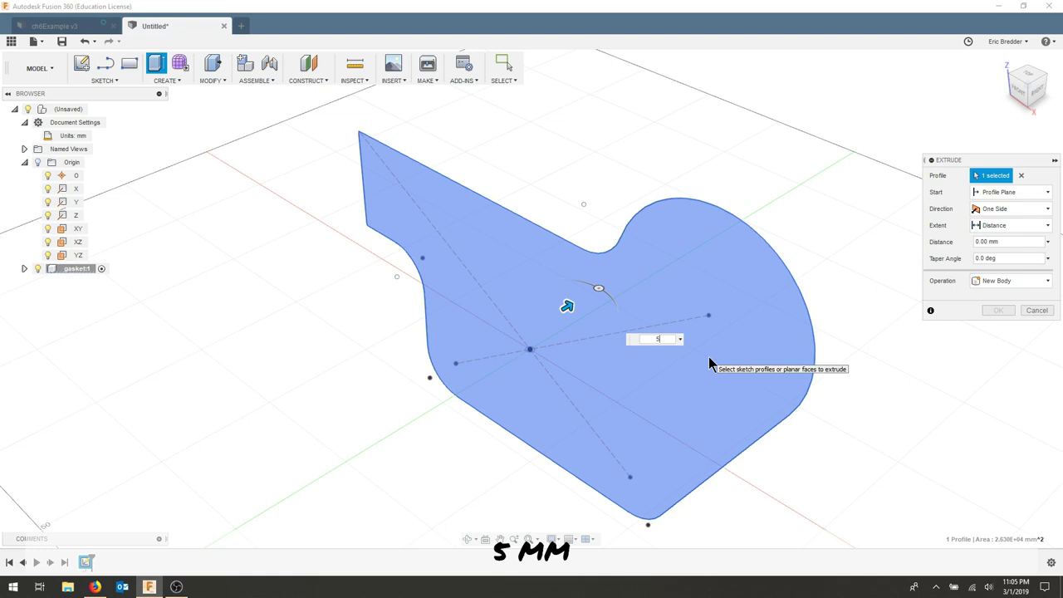
key("Return")
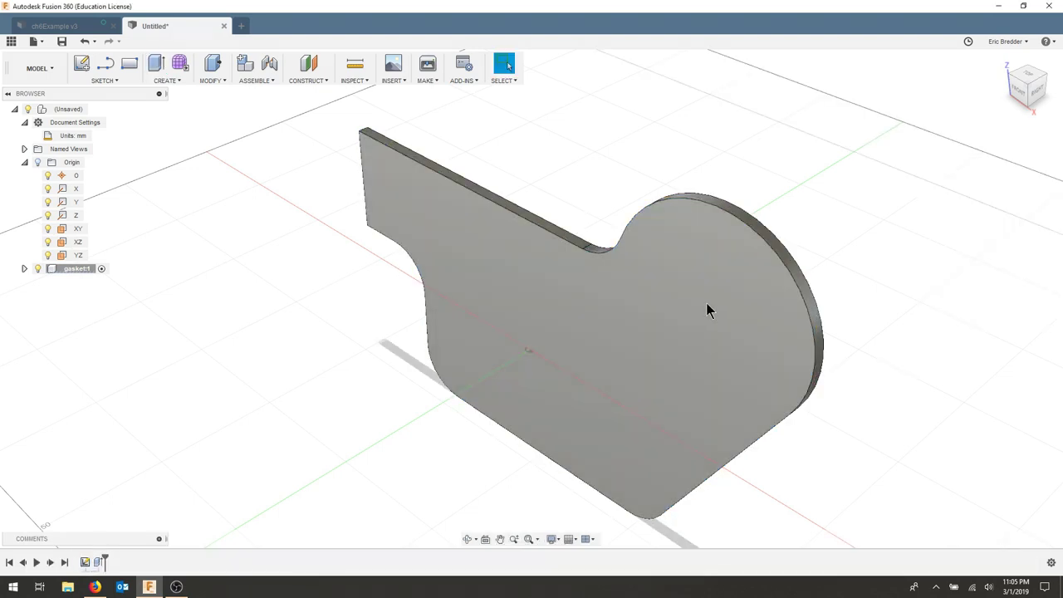
middle_click_drag(671, 356, 709, 327, "shift")
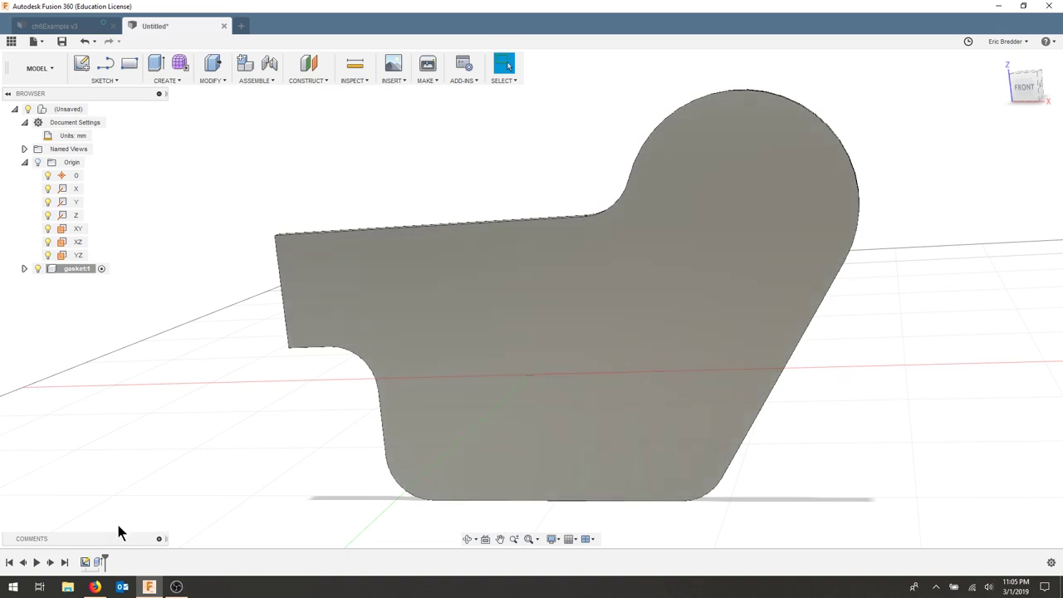
Step: Reopen Sketch1 and draw a rectangle to the right of the stepped profile
right_click(84, 562)
left_click(119, 453)
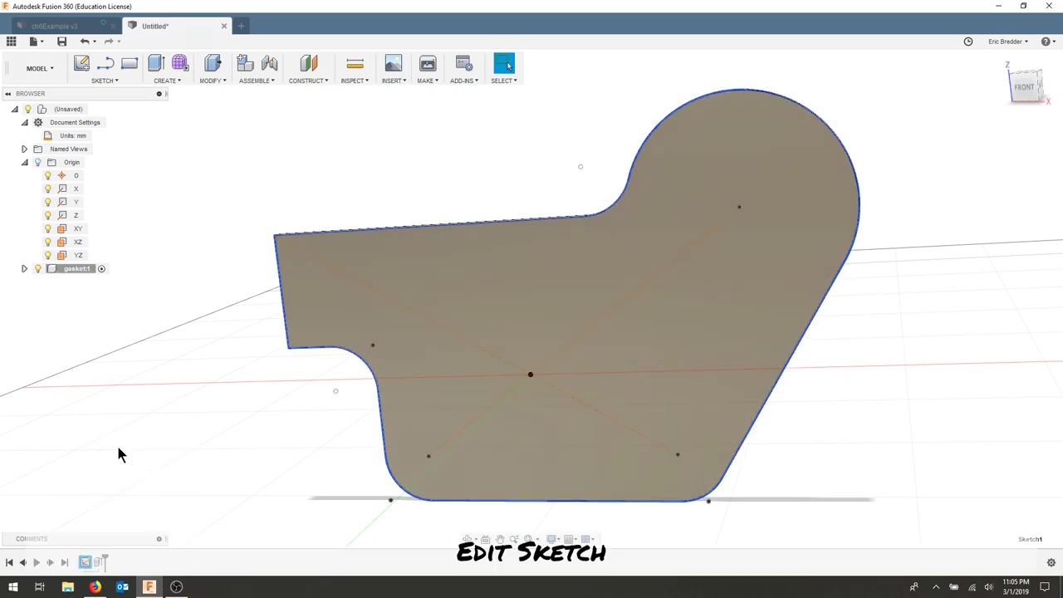
scroll(496, 313, "up", 3)
scroll(530, 341, "down", 5)
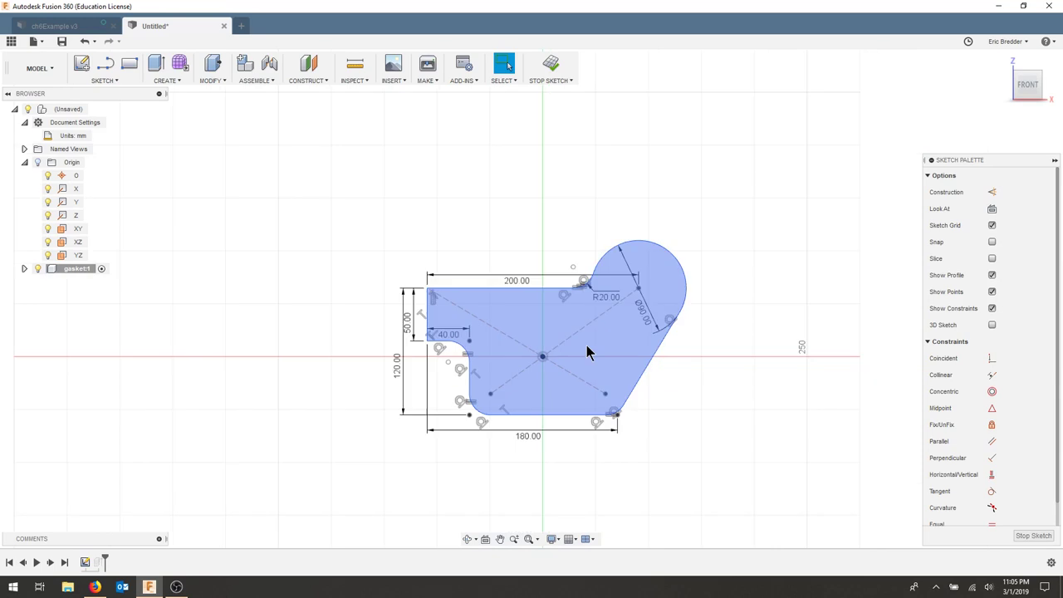
middle_click_drag(586, 345, 370, 344)
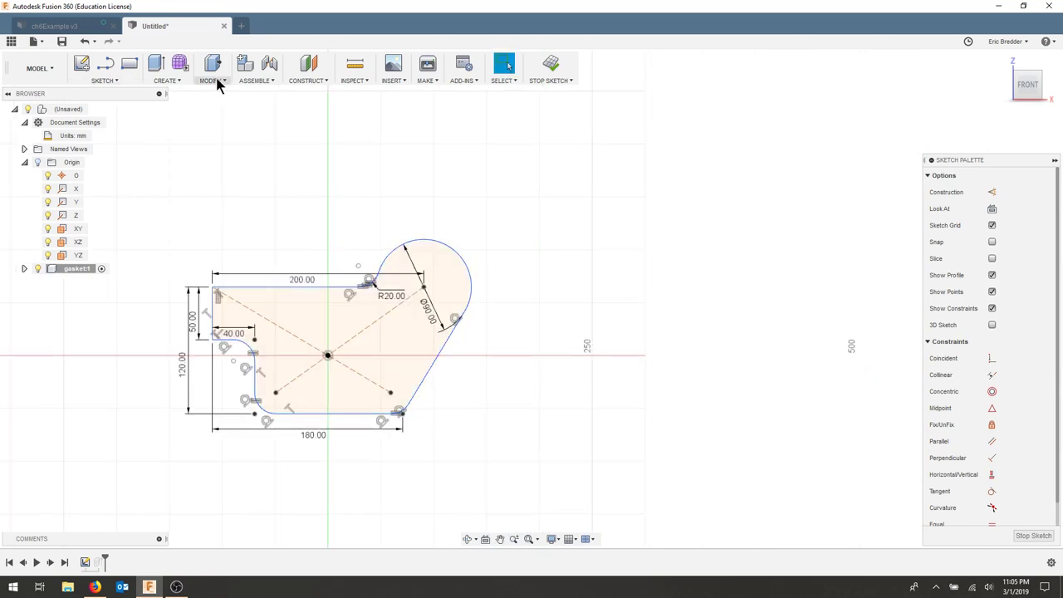
left_click(130, 64)
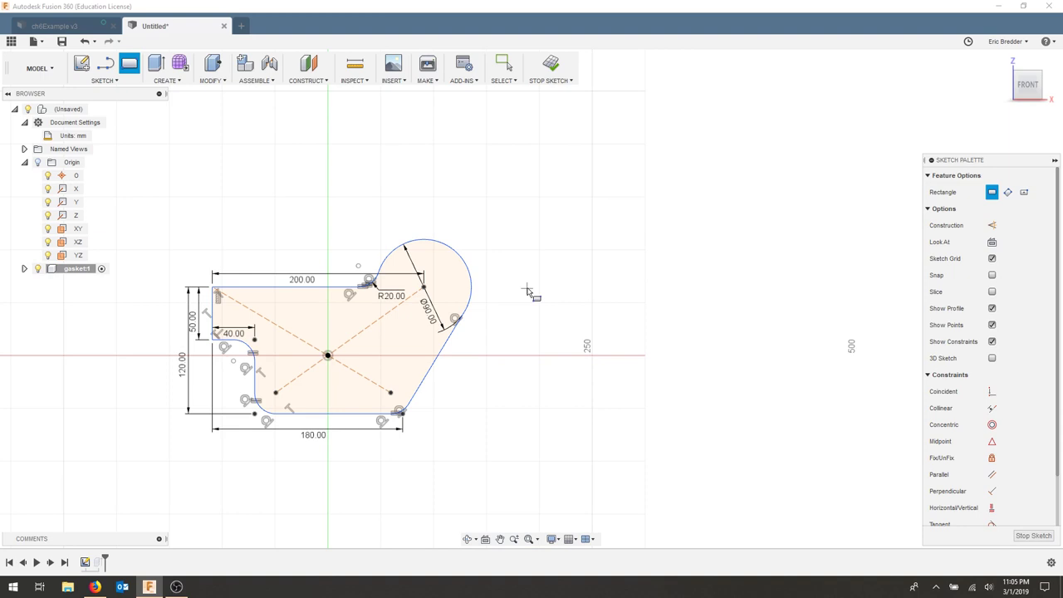
left_click(527, 289)
left_click(713, 432)
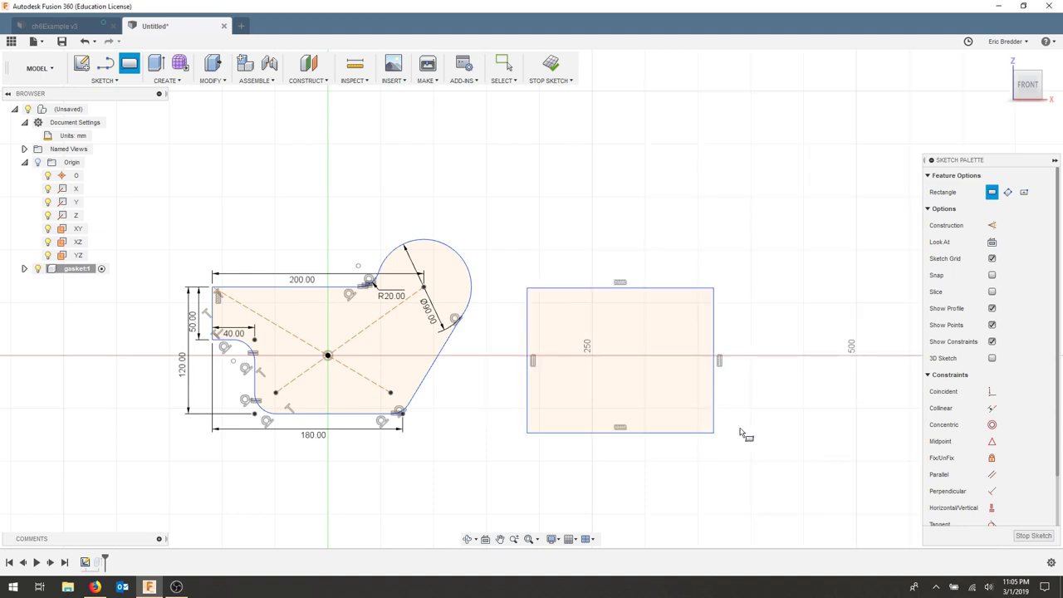
Step: Add a roughly 90 mm circle on the rectangle's top-right corner, trim the inner curves, and finish the sketch
left_click(104, 80)
left_click(104, 136)
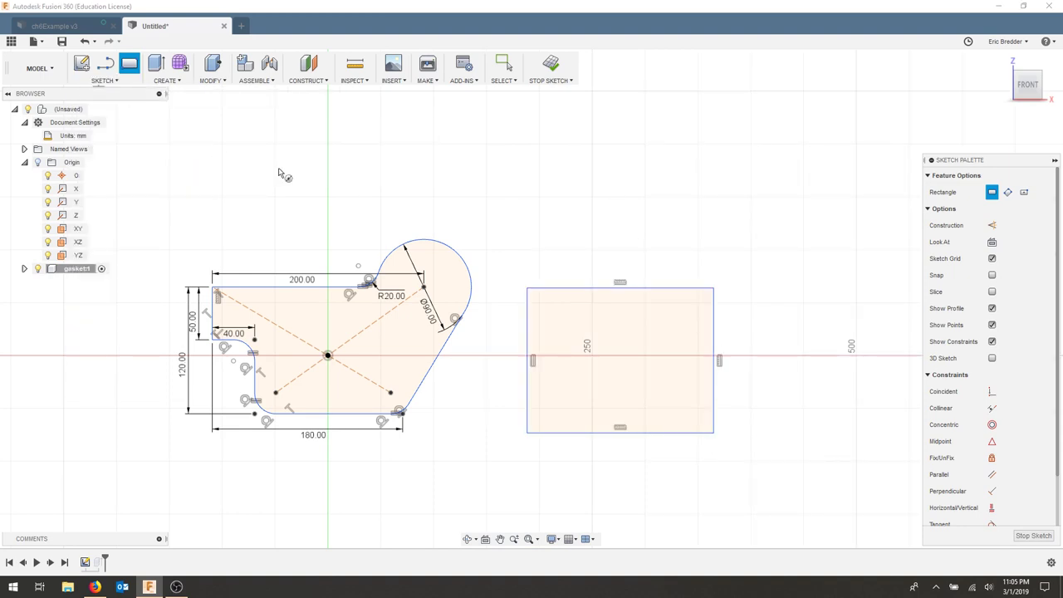
left_click(713, 288)
left_click(745, 255)
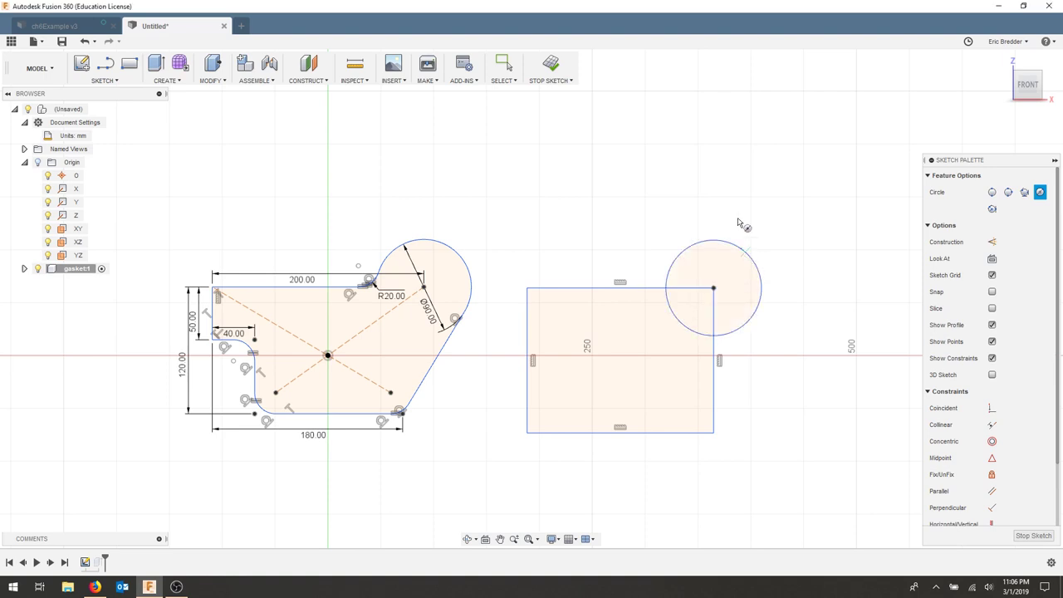
key("t")
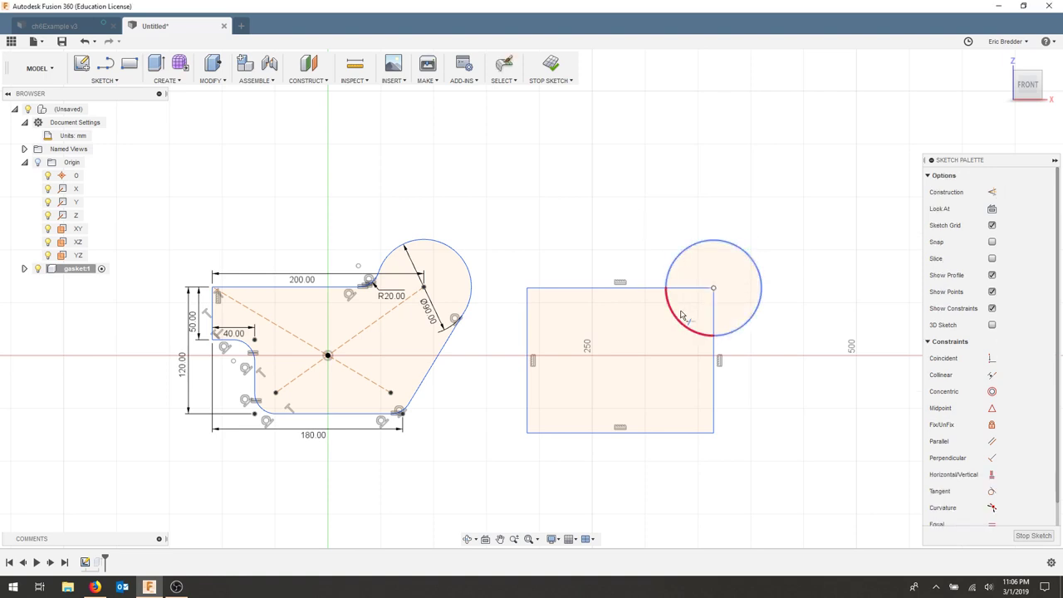
left_click(682, 317)
left_click(696, 289)
left_click(713, 311)
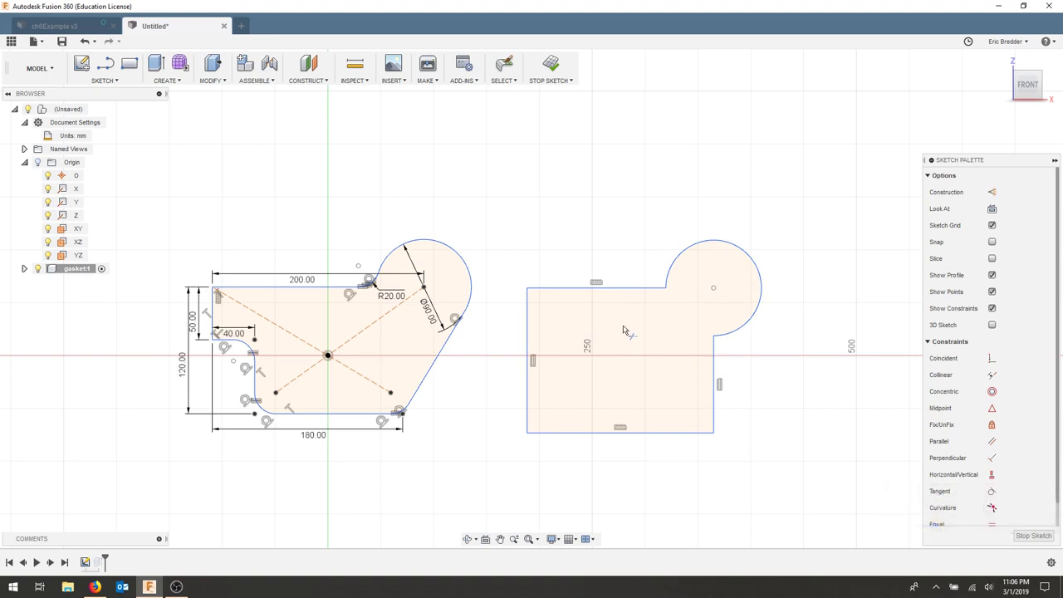
left_click(553, 66)
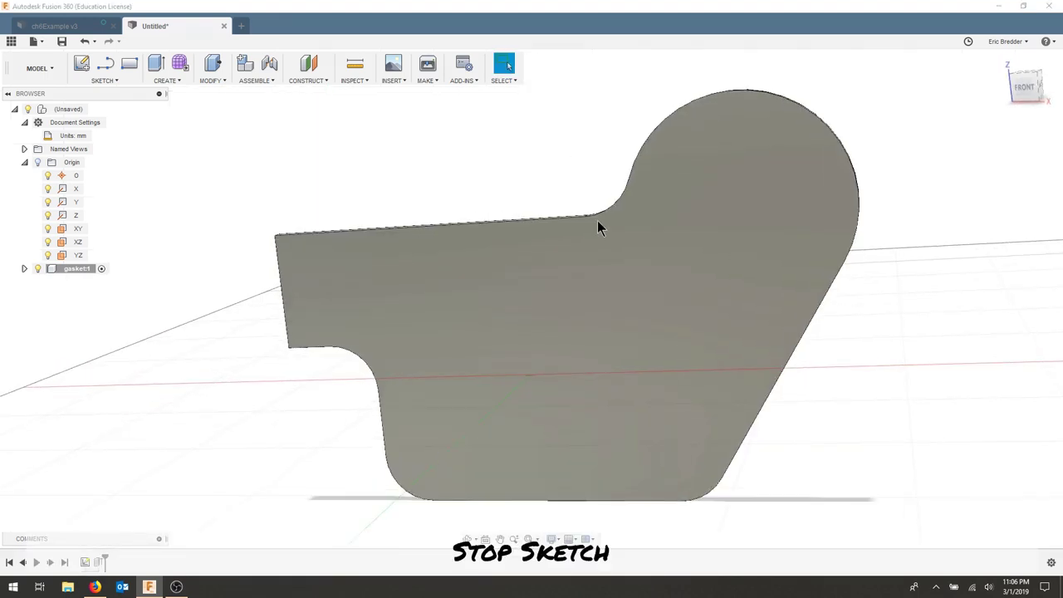
Step: Change the Extrude feature's profile from the stepped shape to the rectangle-and-lobe outline
scroll(614, 226, "down", 3)
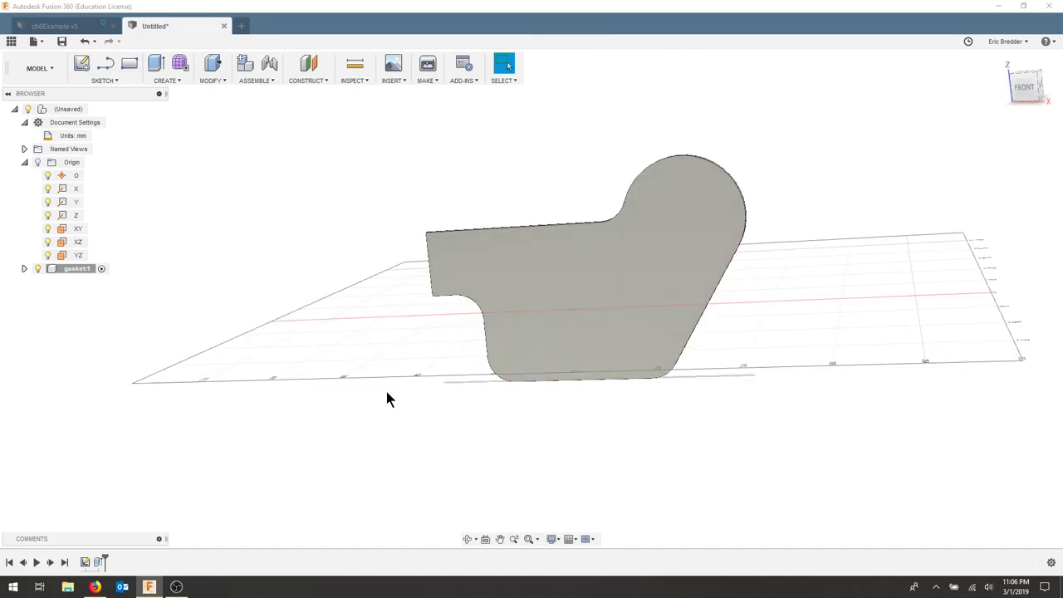
right_click(97, 563)
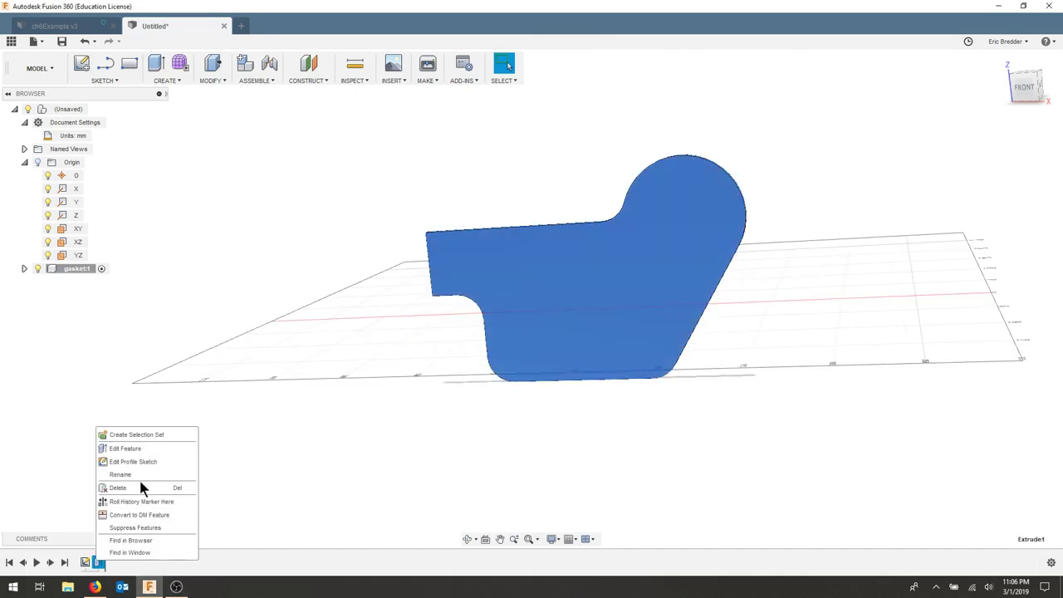
left_click(142, 450)
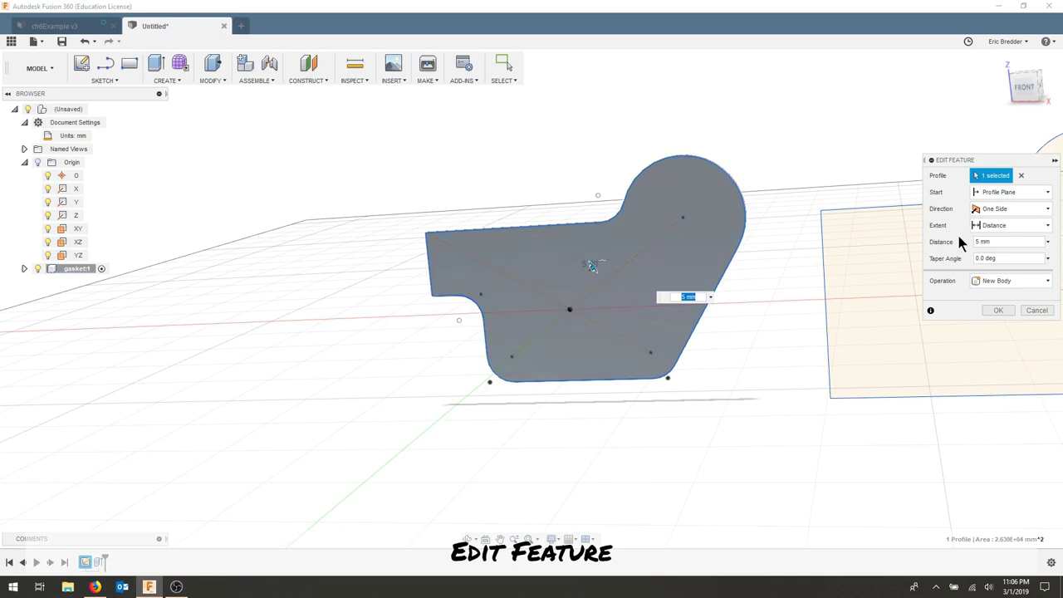
left_click(1020, 176)
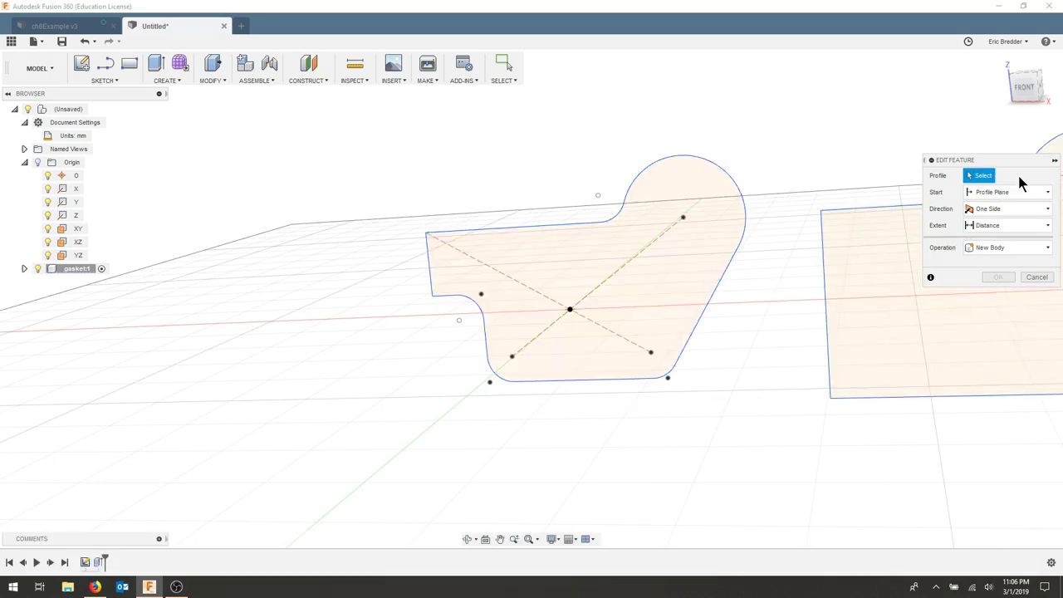
left_click(897, 284)
left_click(992, 304)
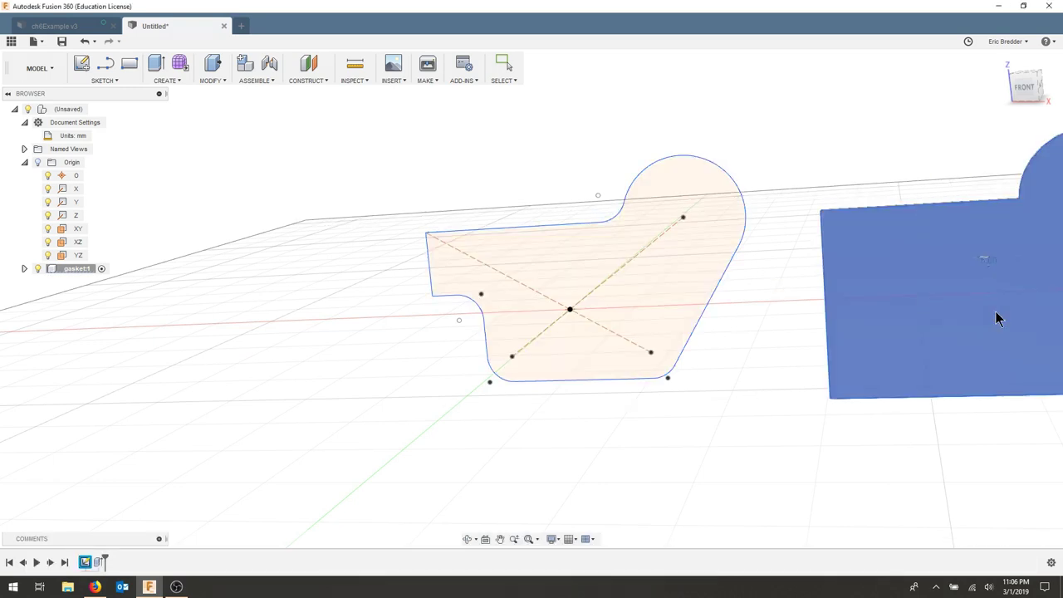
scroll(736, 396, "down", 3)
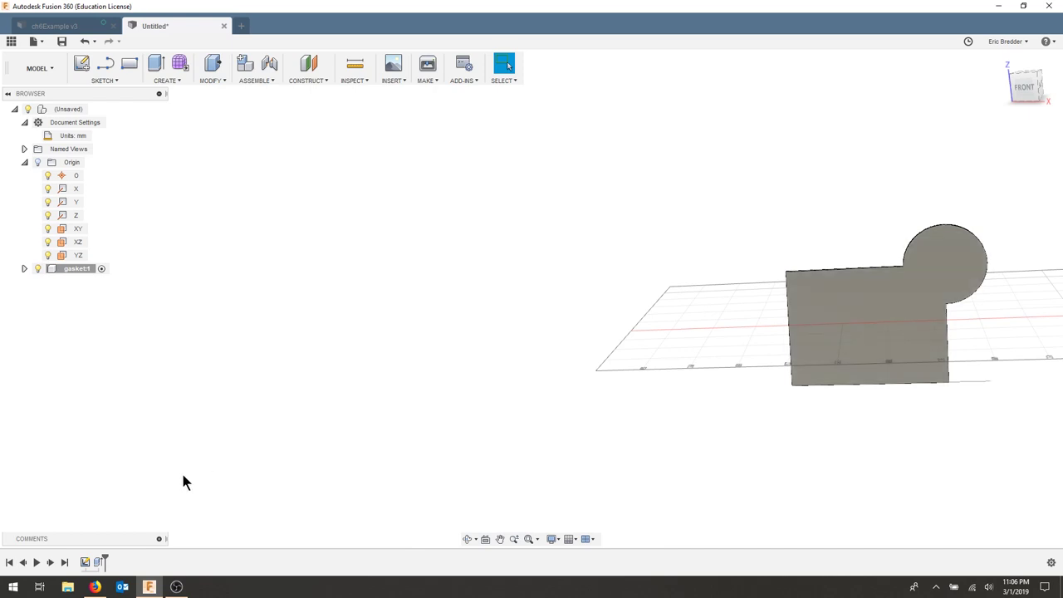
Step: Limit the extrusion to the stepped lobed profile only and save the design as ch6ExampleVideo
right_click(98, 563)
left_click(148, 449)
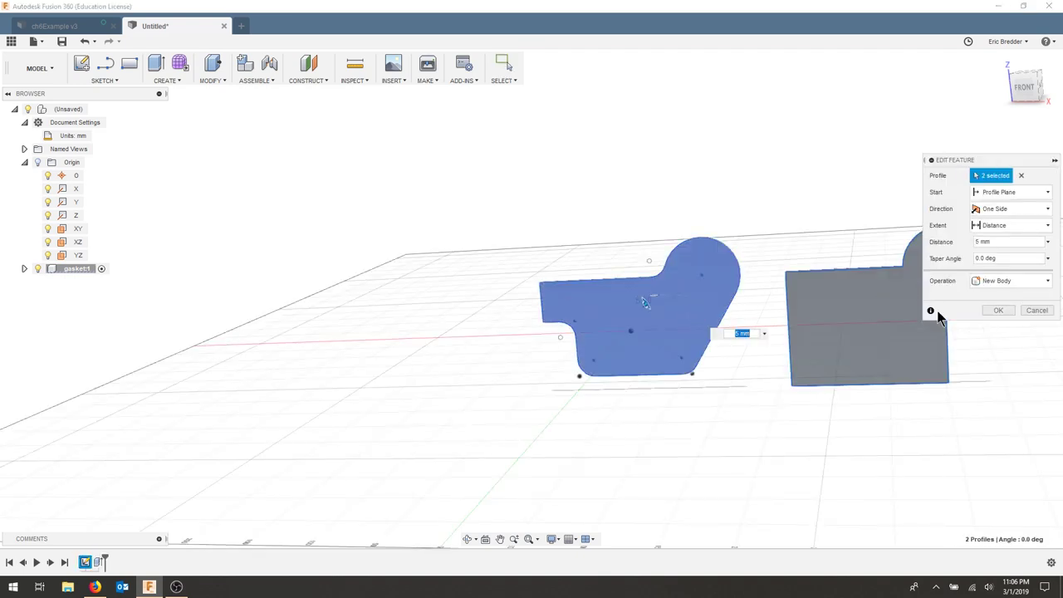
left_click(883, 338)
left_click(918, 292)
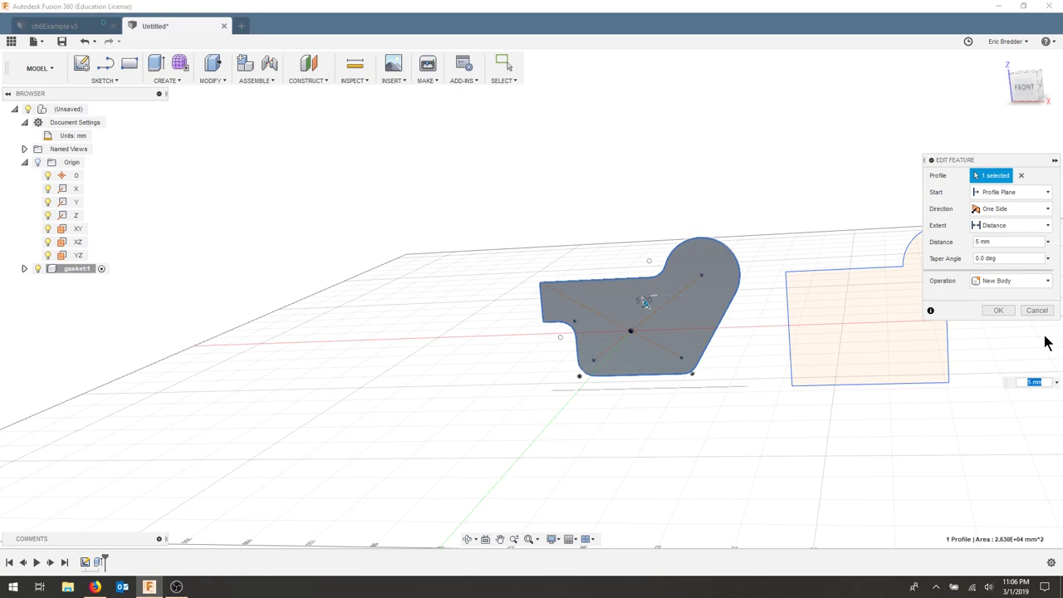
left_click(1005, 310)
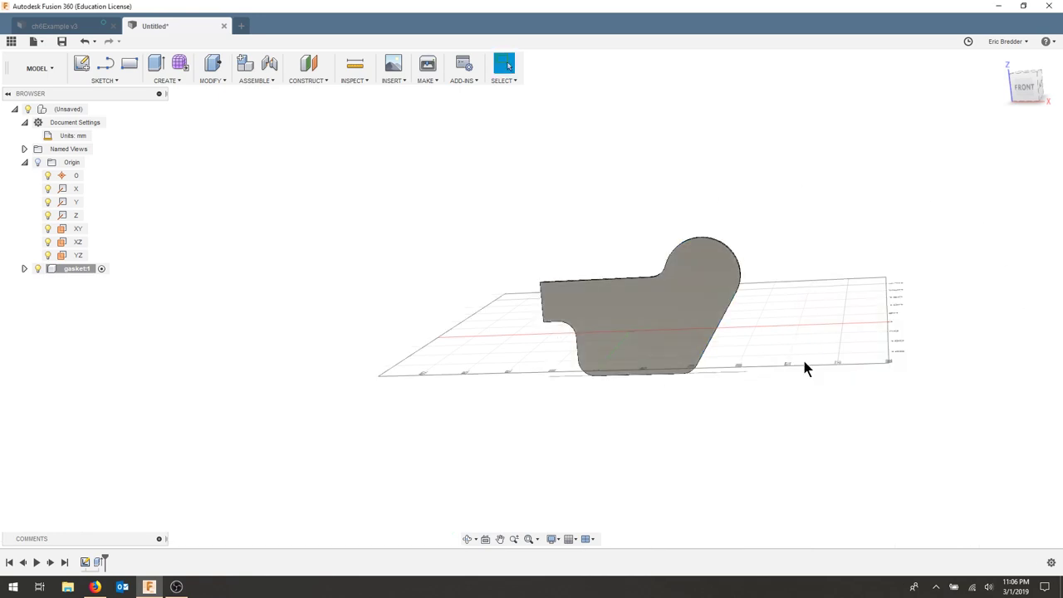
left_click(62, 41)
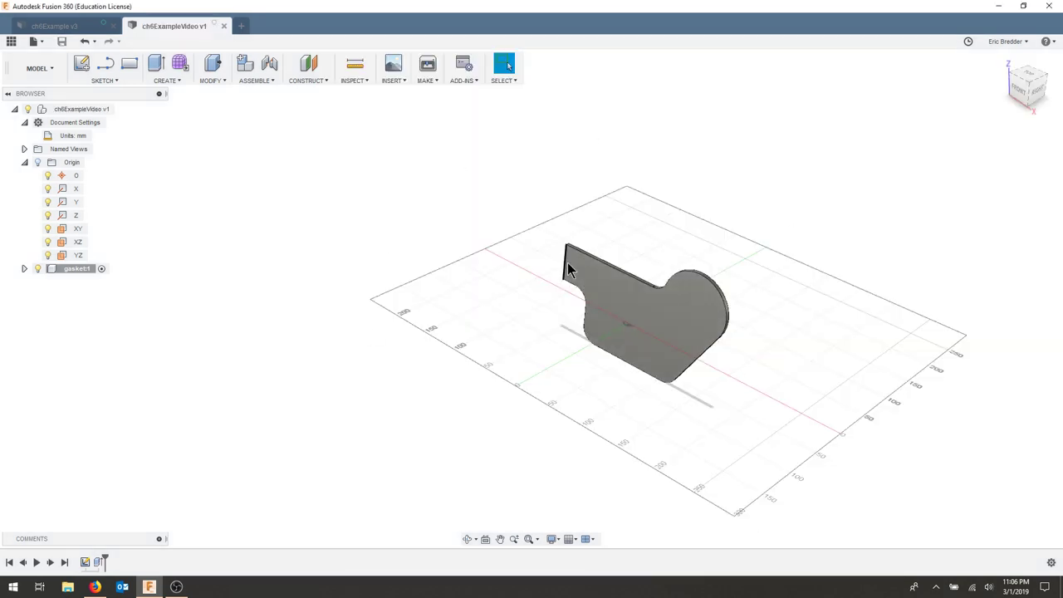
Step: Project the whole gasket body's outline into a new sketch on its flat face
left_click(99, 80)
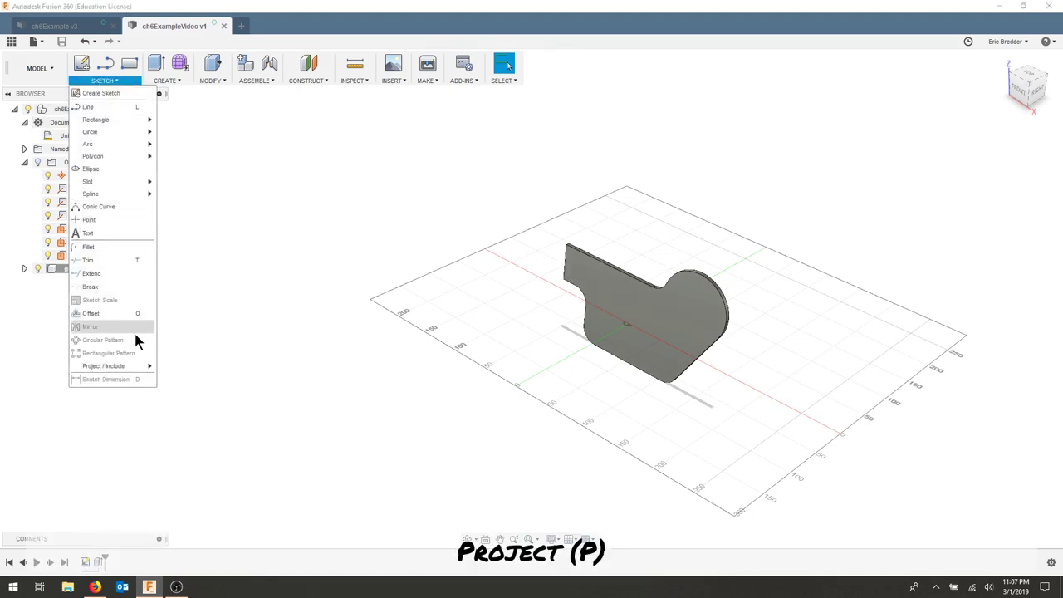
mouse_move(129, 373)
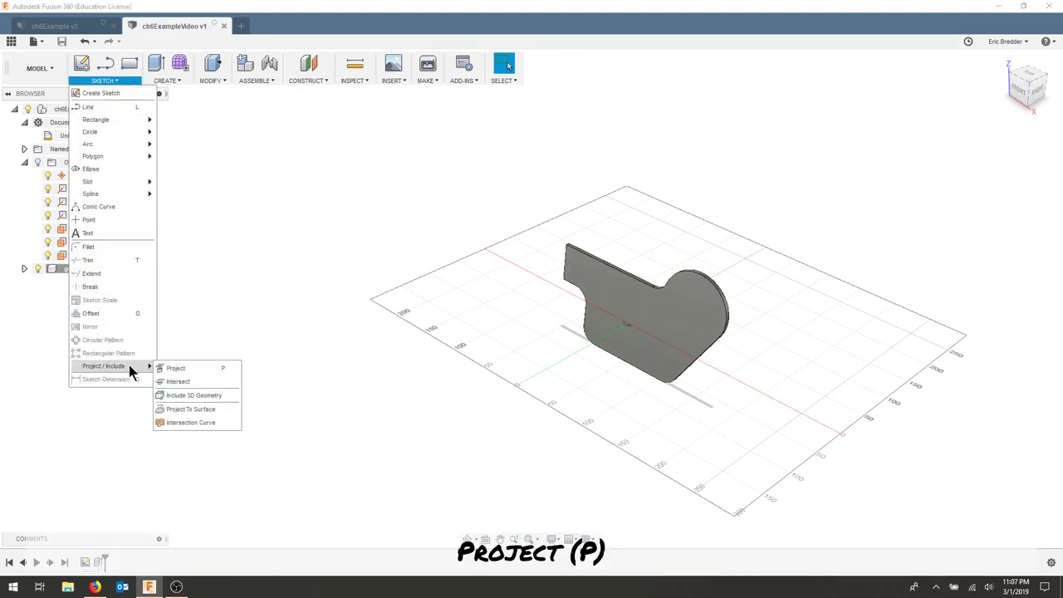
left_click(187, 368)
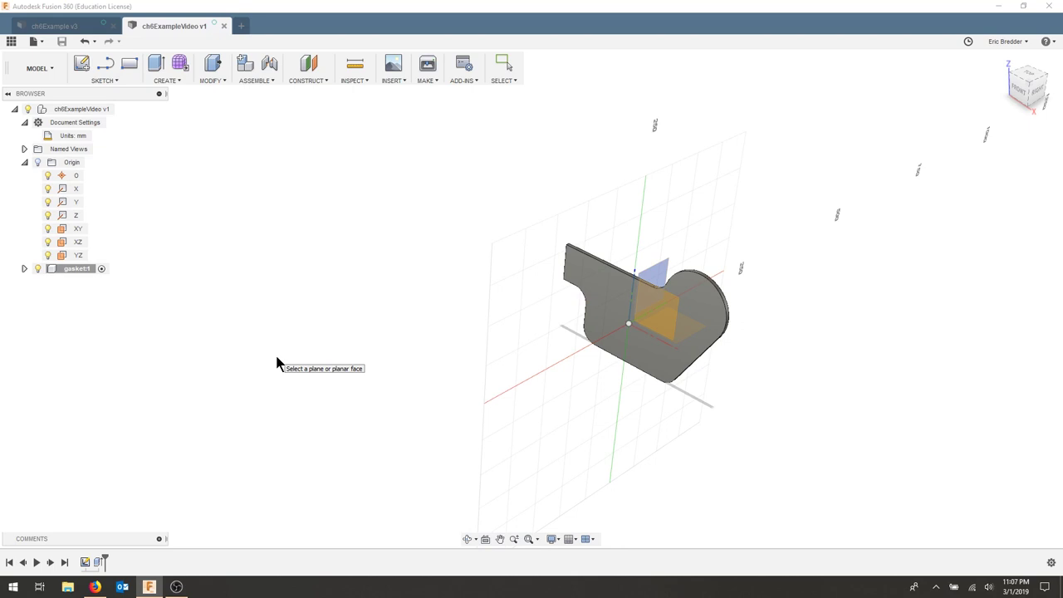
left_click(605, 307)
left_click(625, 344)
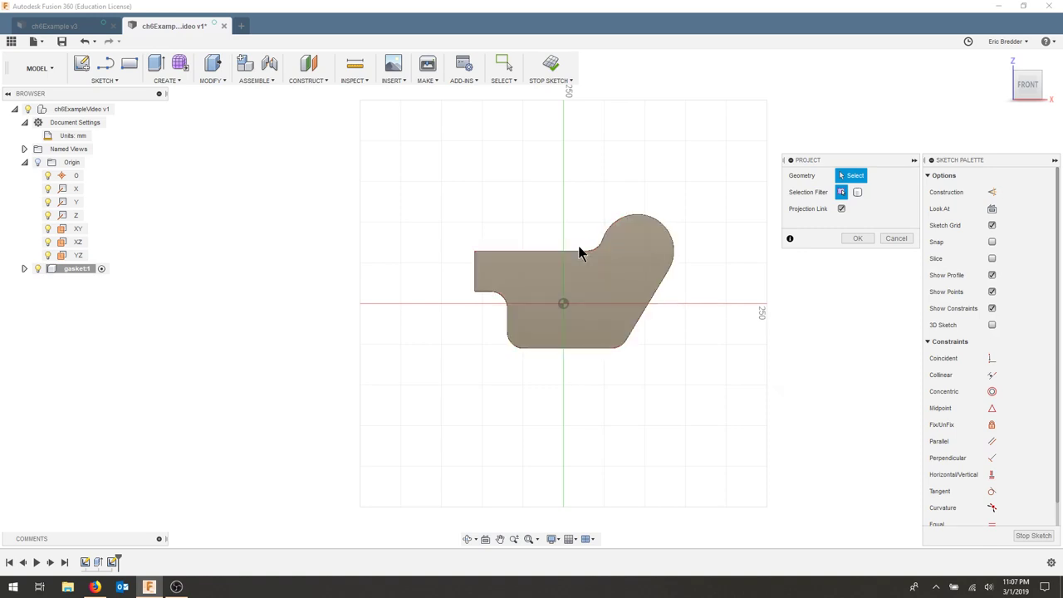
left_click(634, 238)
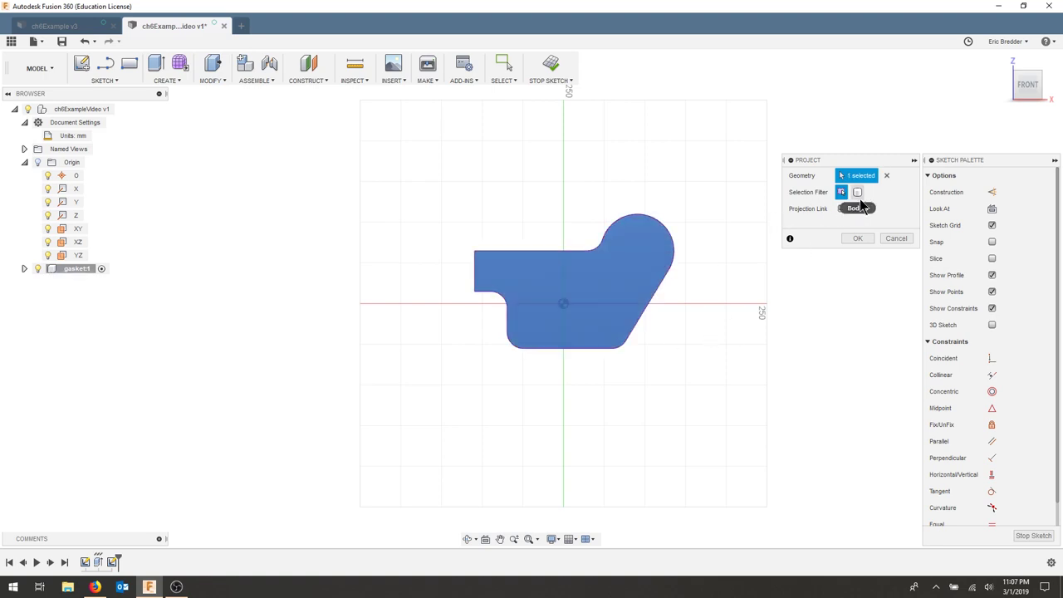
left_click(860, 241)
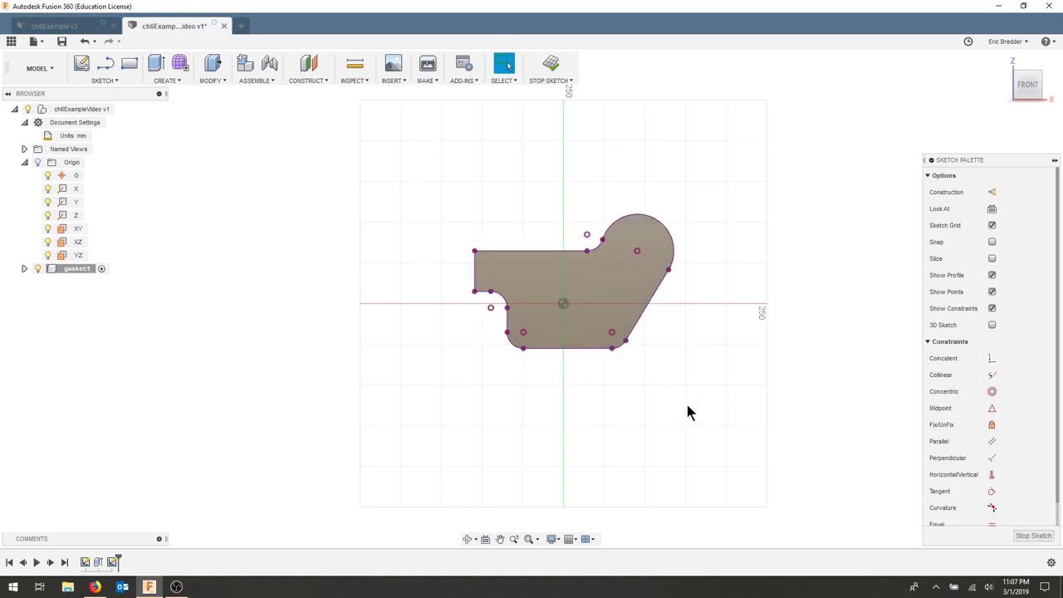
Step: Offset the projected outline 15 mm inward to form a second loop
left_click(104, 80)
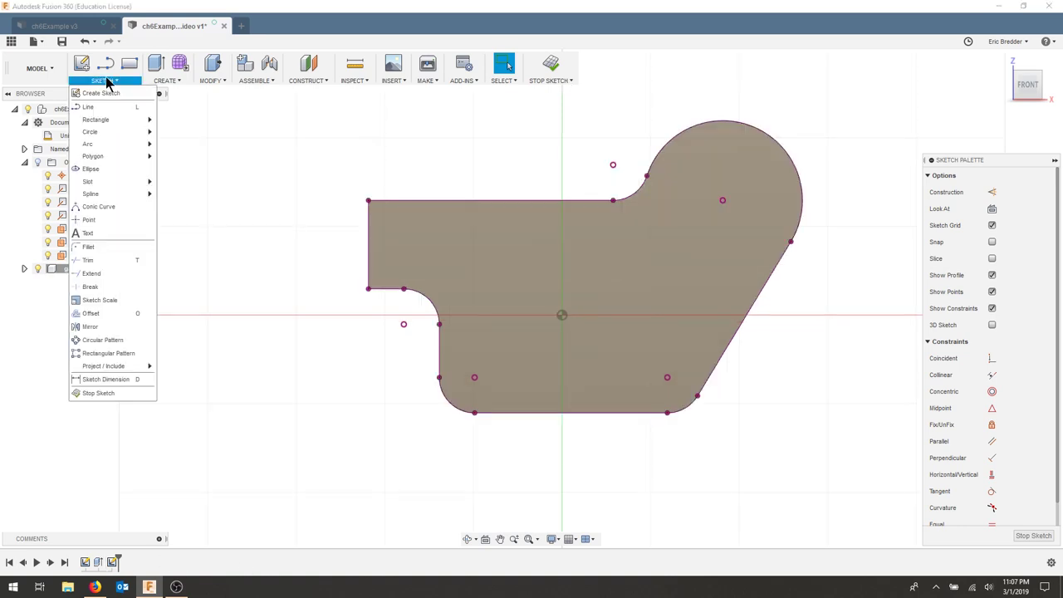
left_click(128, 314)
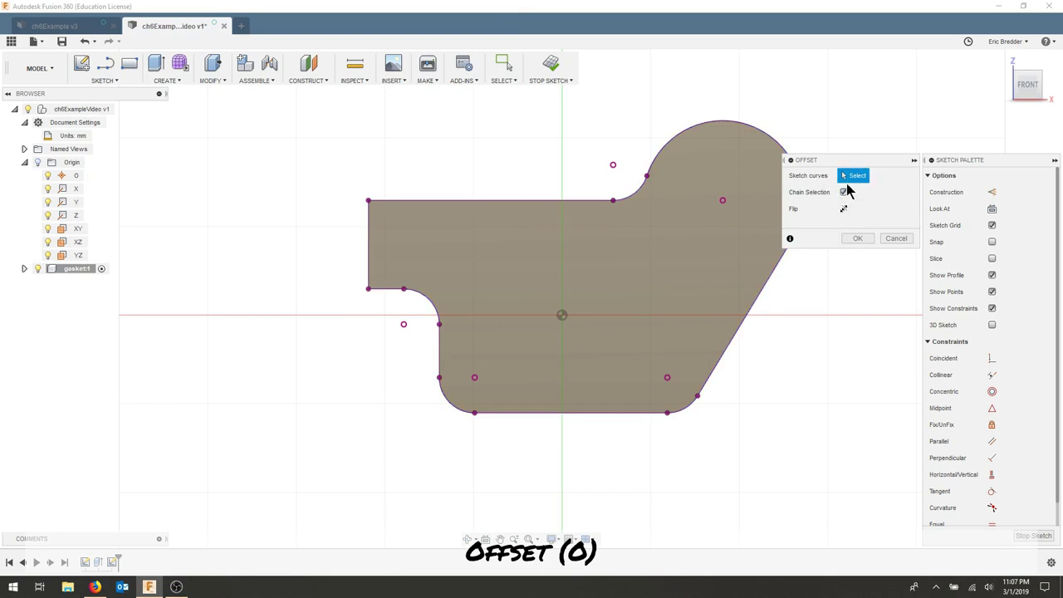
left_click(538, 200)
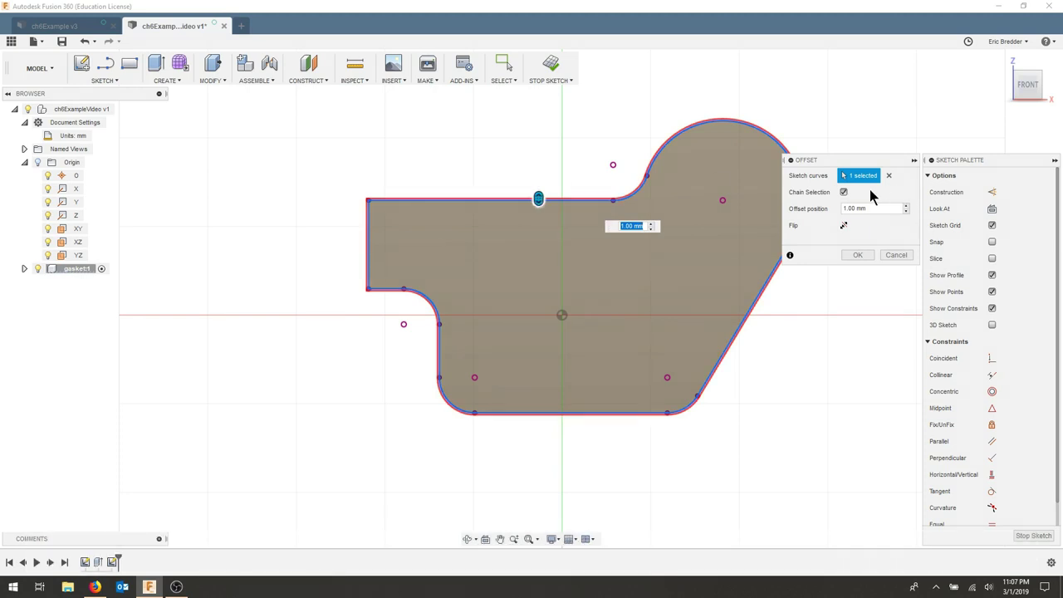
left_click(844, 225)
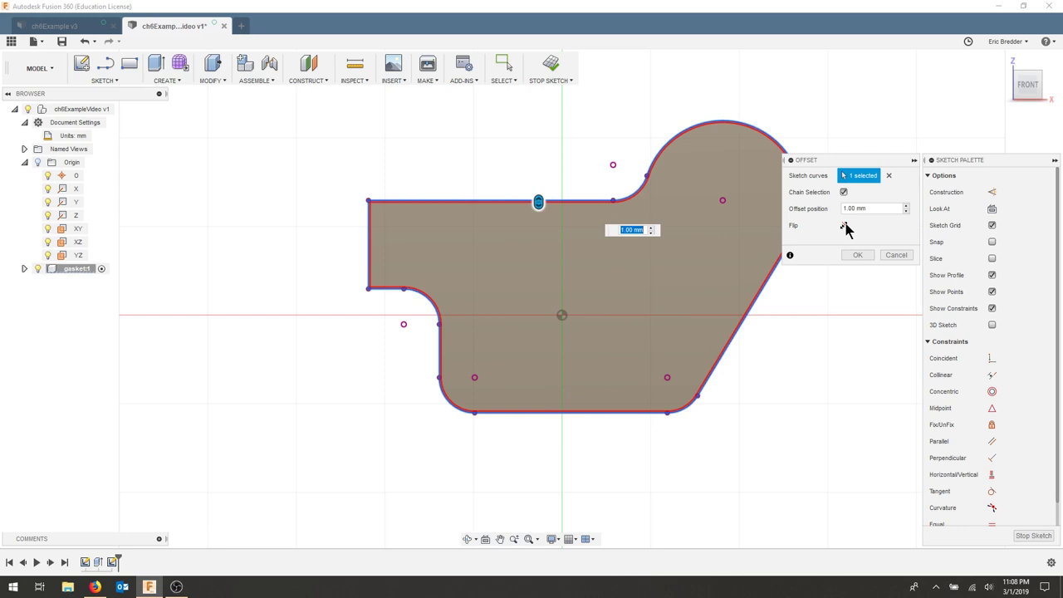
key("Tab")
type("15")
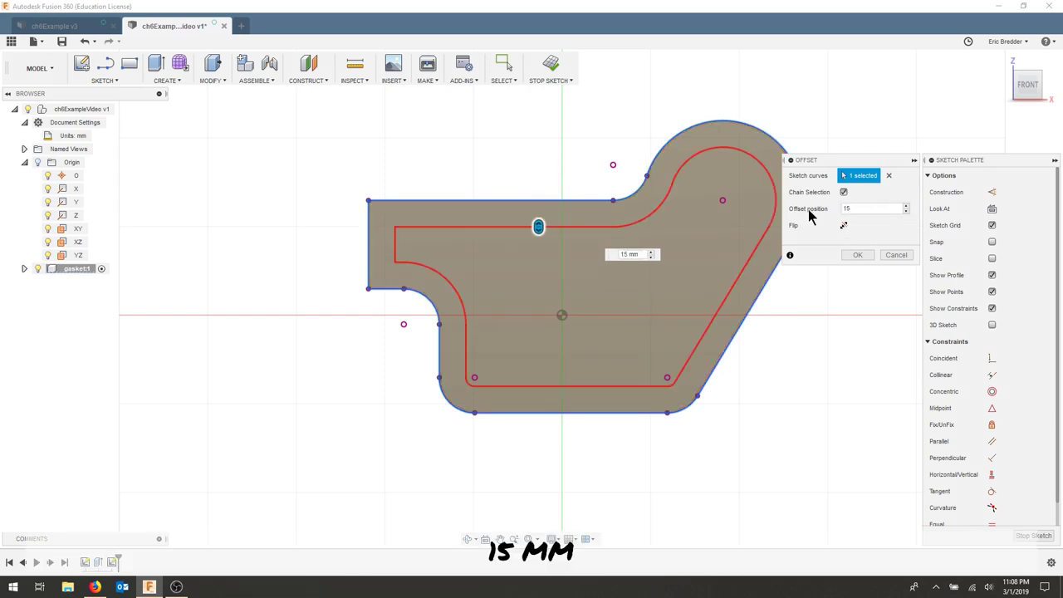
left_click(858, 255)
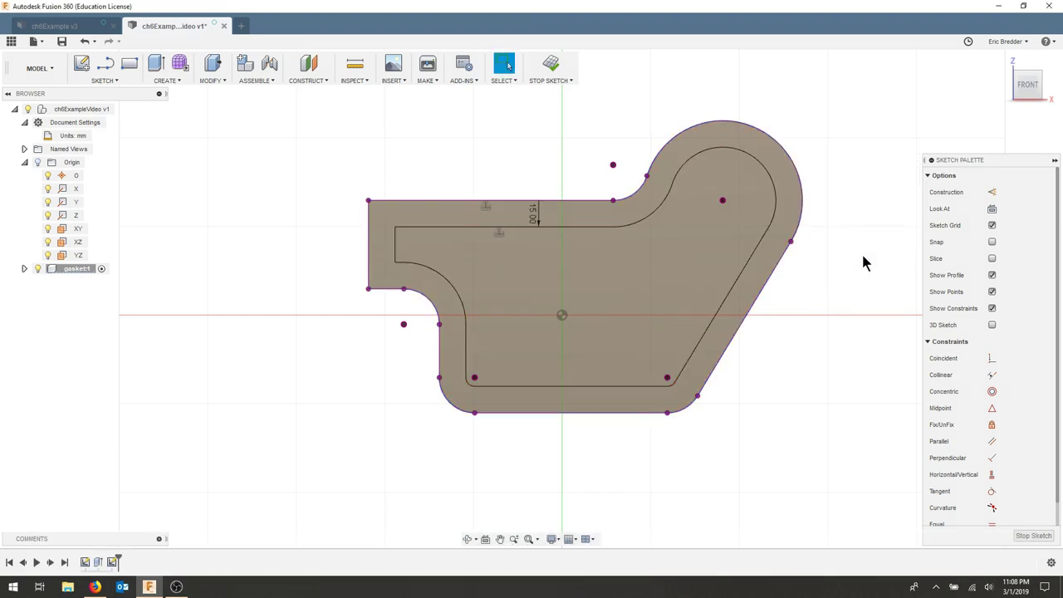
Step: Extrude-cut the region inside the offset curve through all, leaving a 15 mm wide ring
mouse_move(845, 361)
middle_mouse_down("shift")
mouse_move(828, 356)
mouse_move(816, 335)
mouse_move(826, 332)
middle_mouse_up("shift")
key("e")
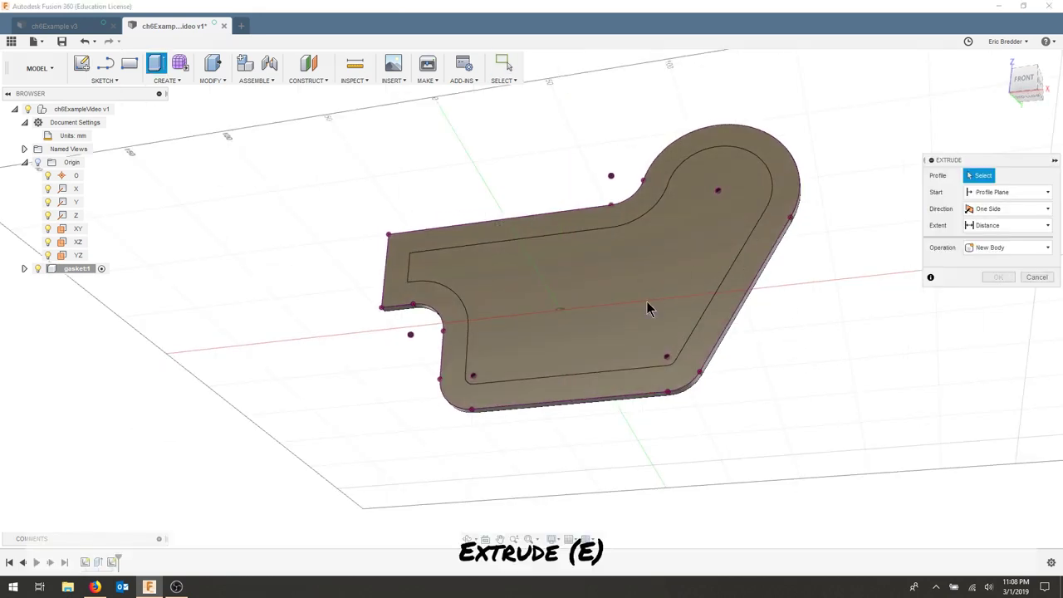
left_click(647, 302)
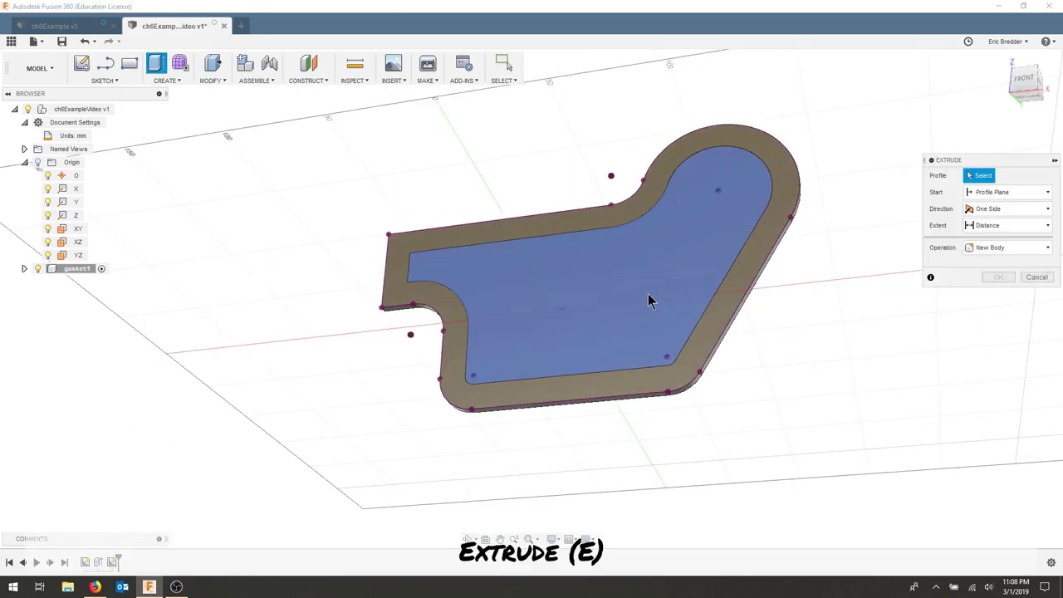
left_click(1027, 229)
left_click(990, 270)
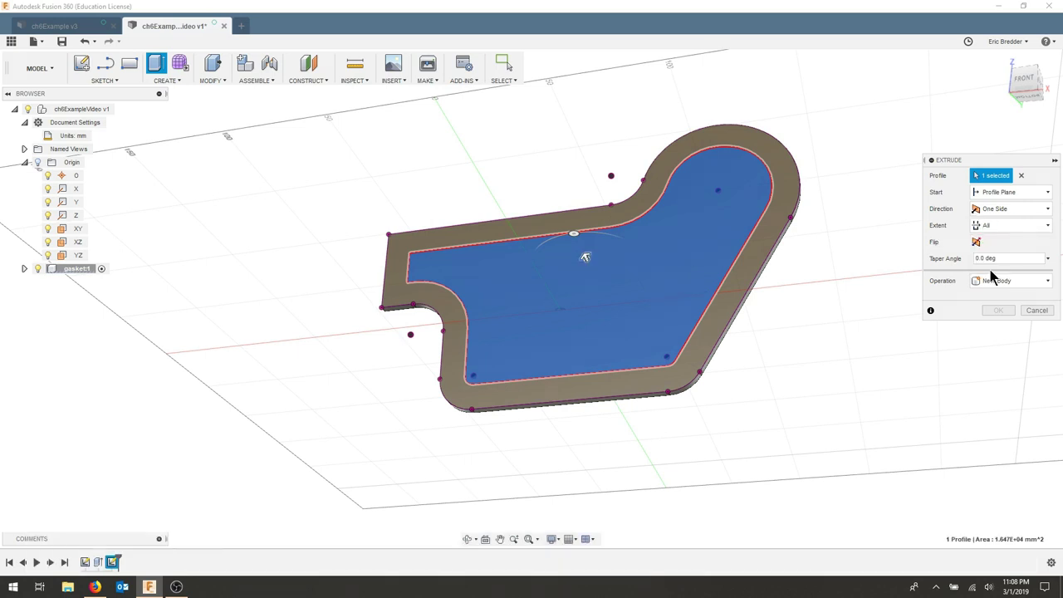
left_click(976, 242)
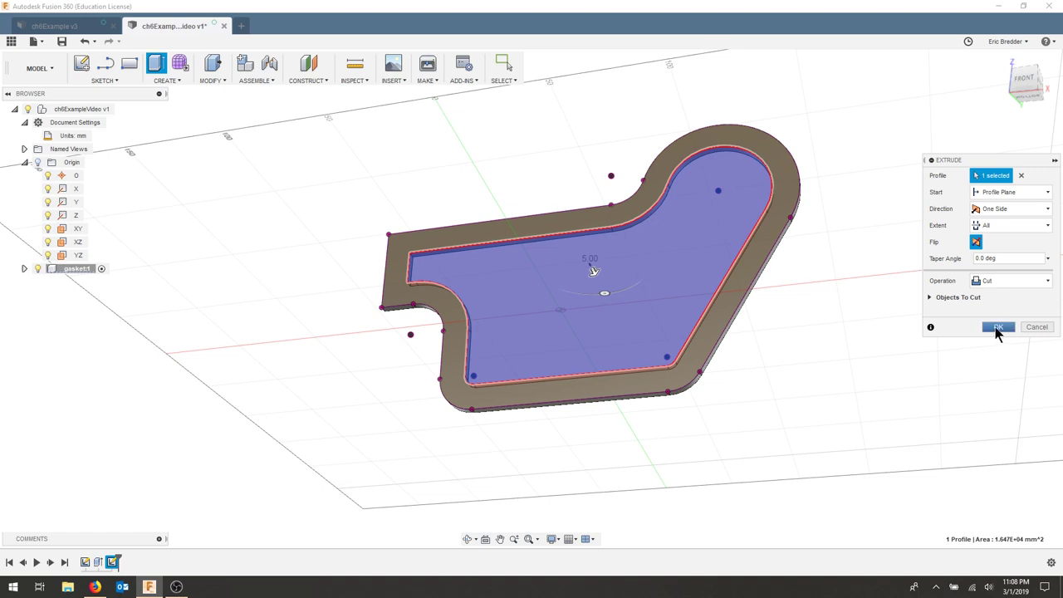
left_click(999, 327)
middle_click_drag(883, 294, 324, 296, "shift")
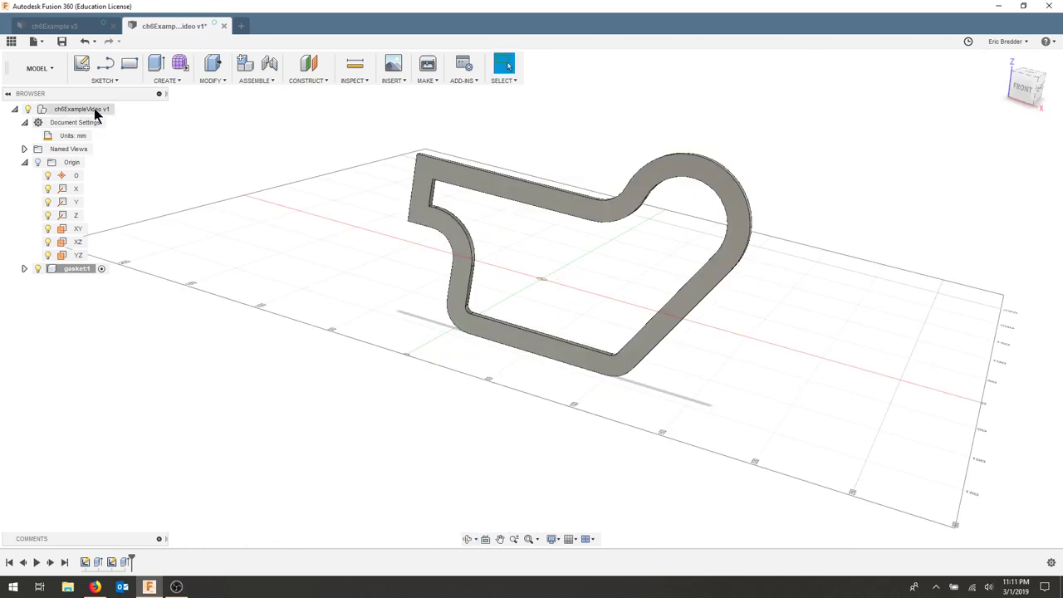
Step: Save a new version of the gasket ring and begin renaming Sketch1
left_click(61, 41)
left_click(523, 303)
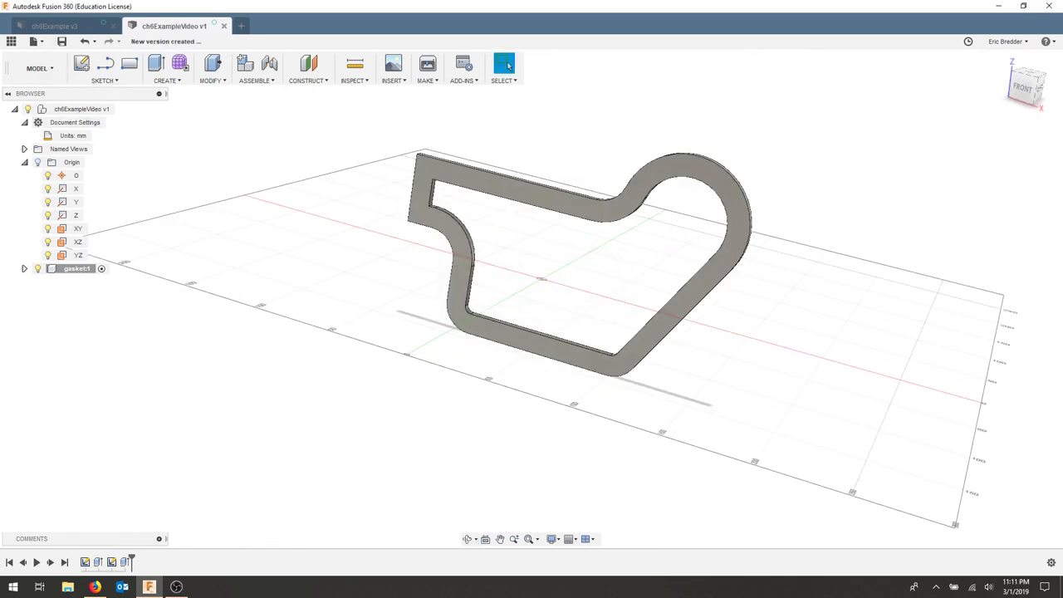
right_click(87, 562)
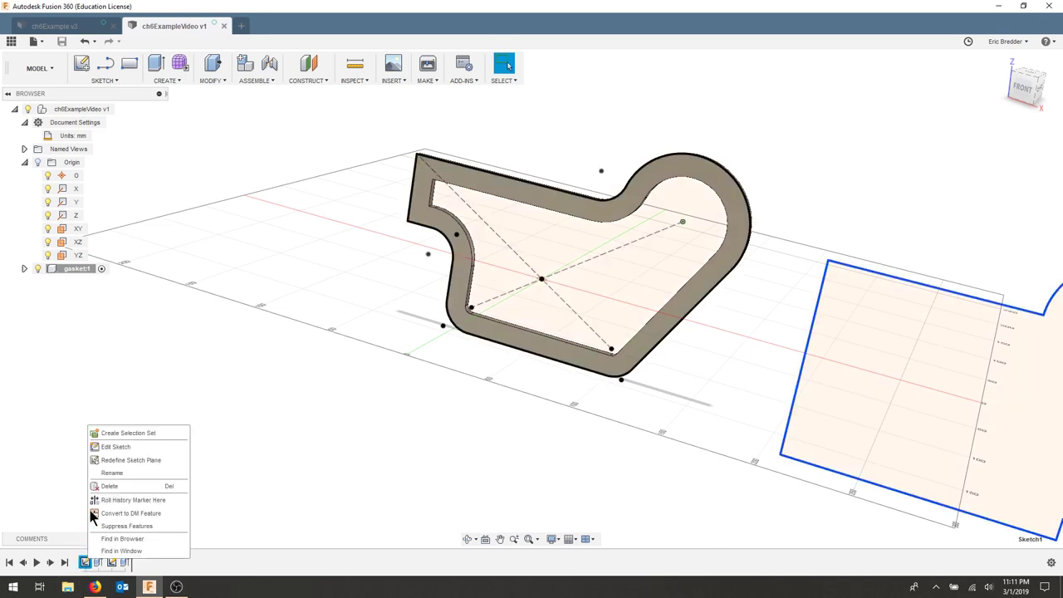
left_click(112, 473)
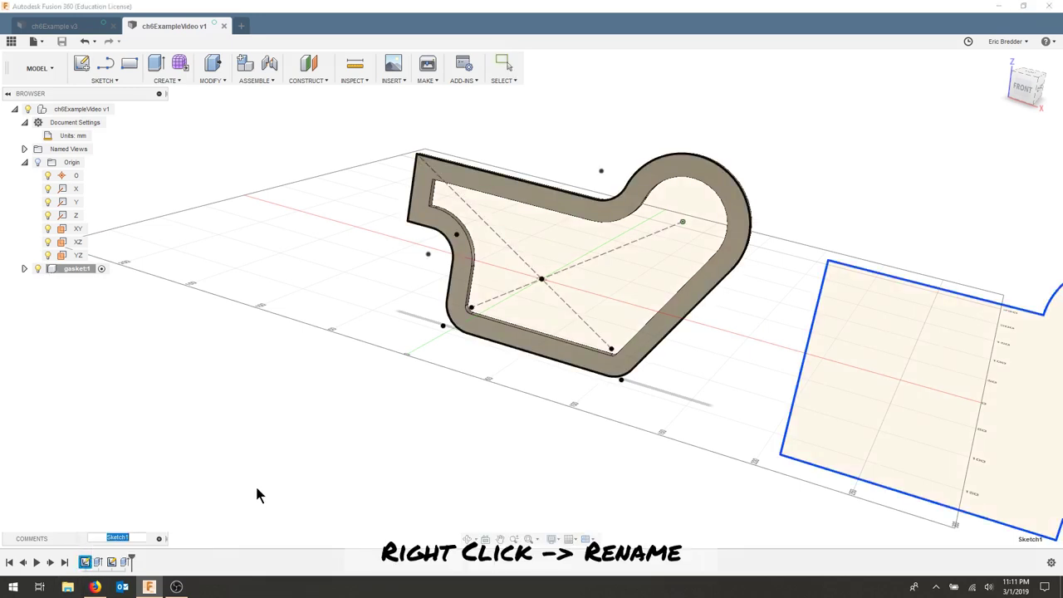